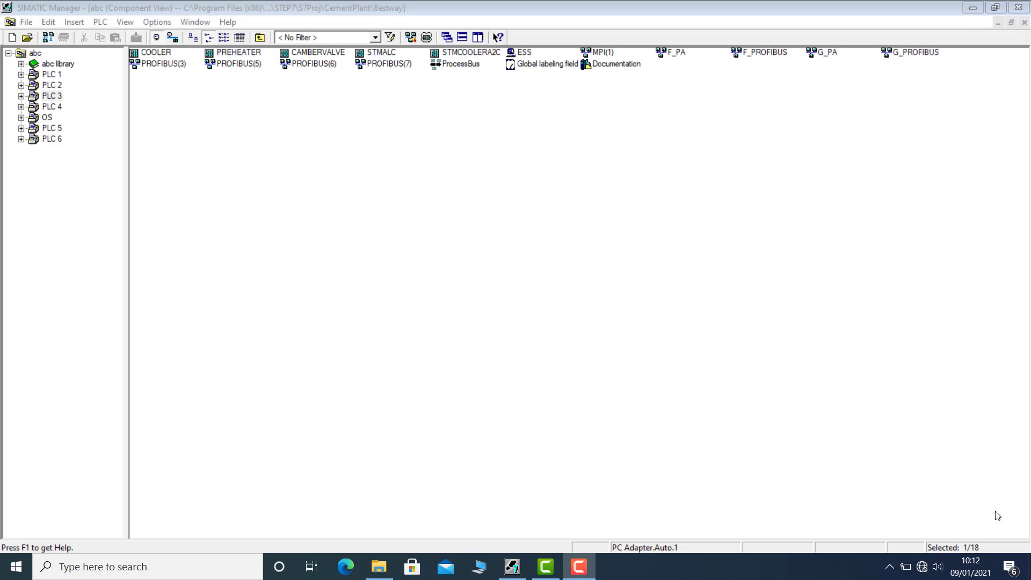
- Bring SIMATIC Manager to the front and switch project abc to Plant View
left_click(352, 7)
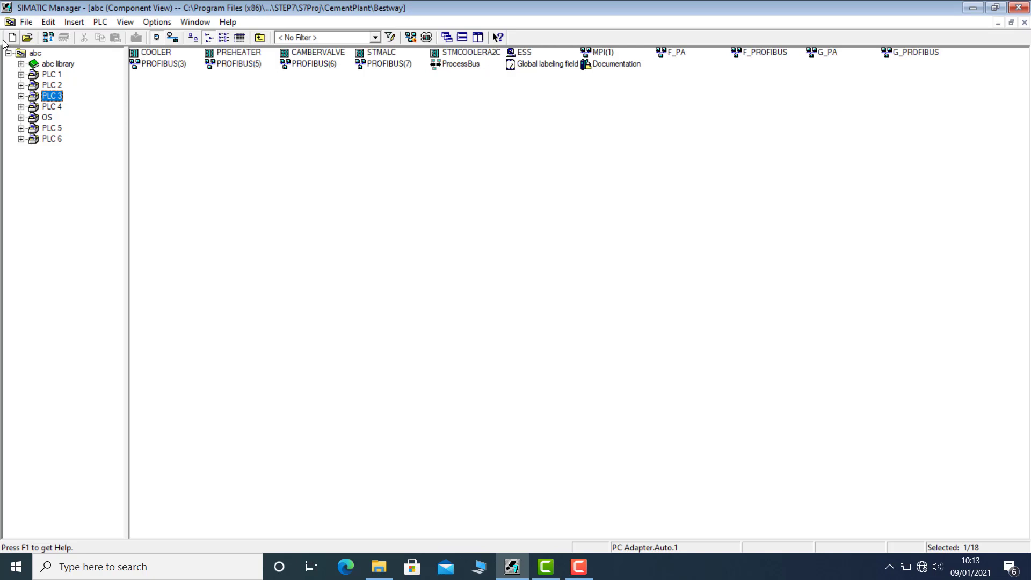
left_click(128, 24)
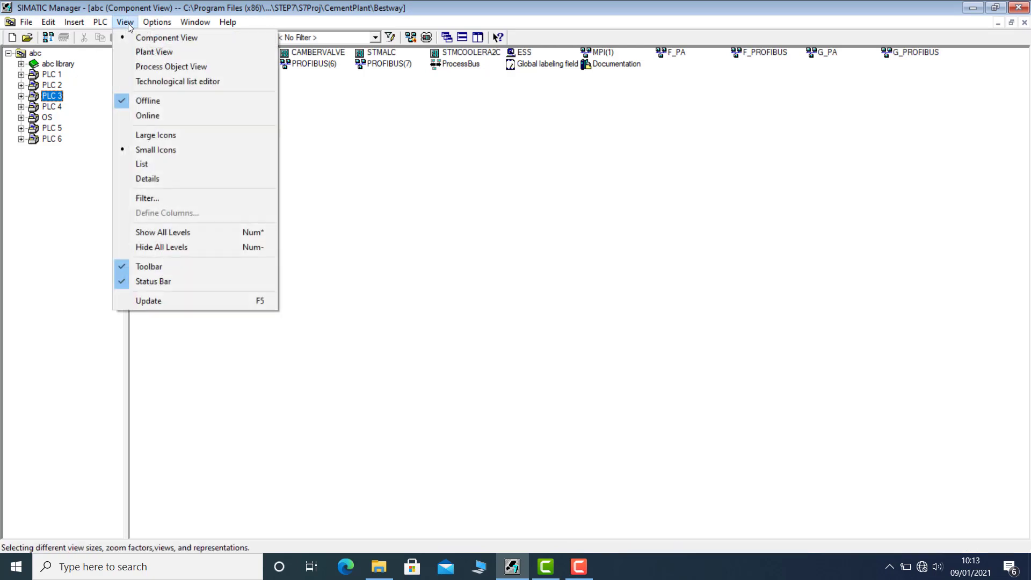
left_click(131, 51)
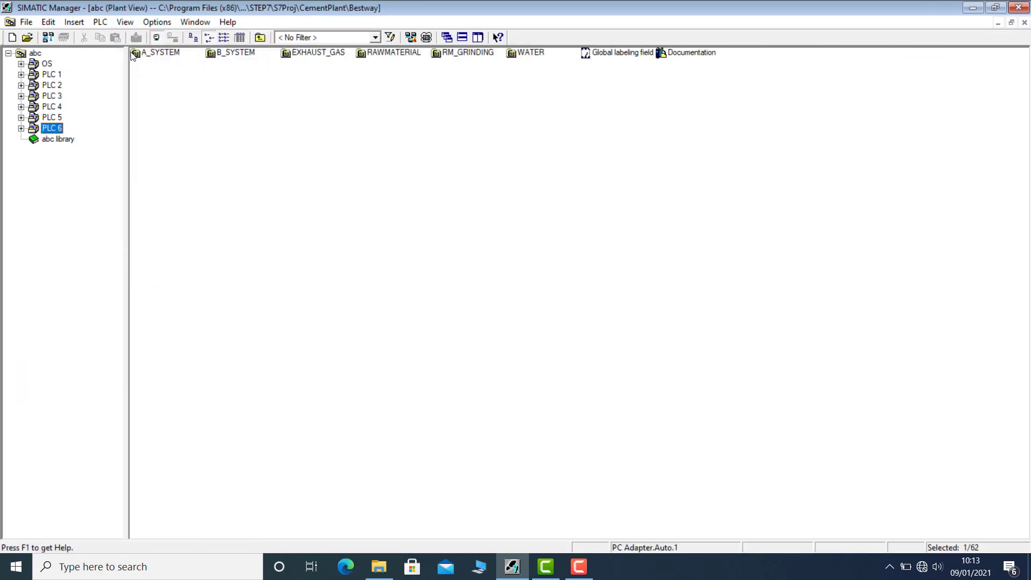
- Expand PLC 3 › PREHEATER and open the F3G folder
left_click(21, 96)
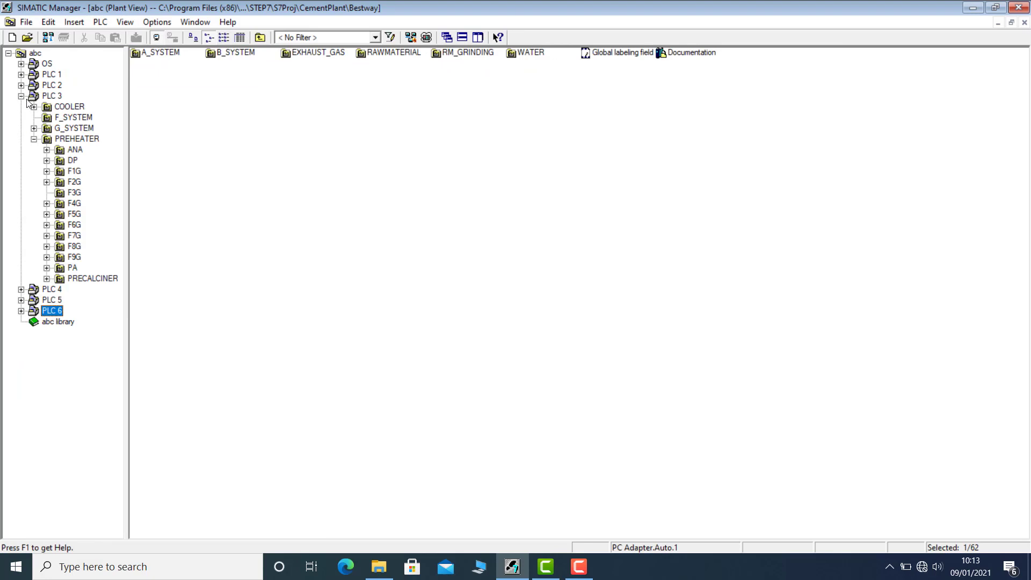
left_click(49, 97)
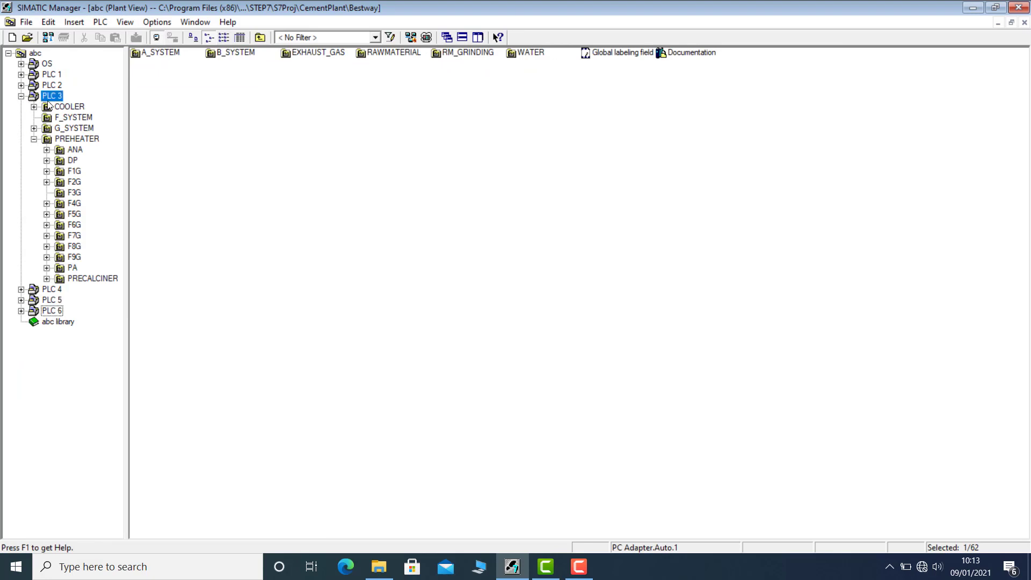
left_click(74, 193)
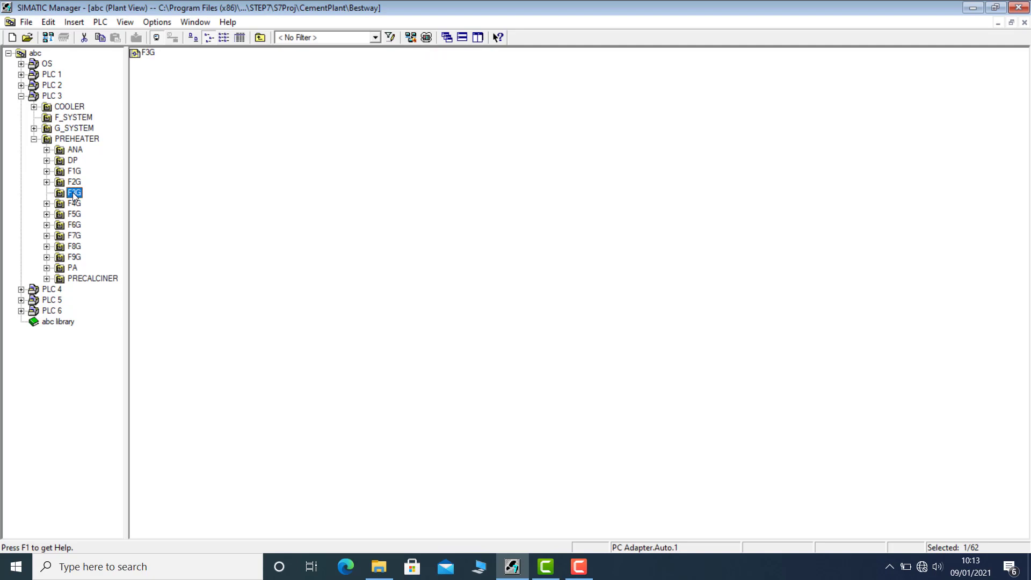
- Open the F3G chart, go to sheet 2 and set the zoom factor to 200%
left_click(148, 54)
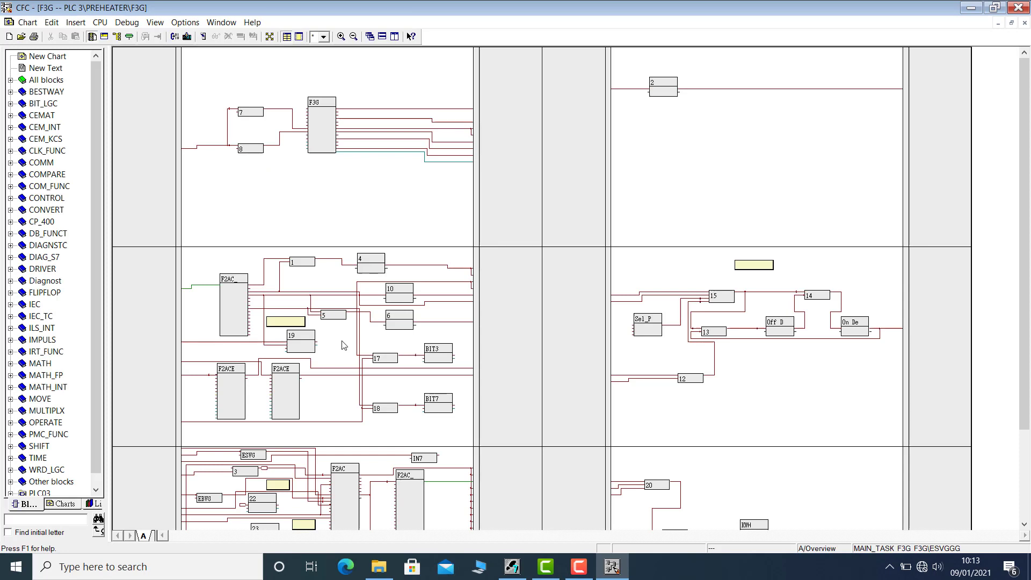
double_click(344, 344)
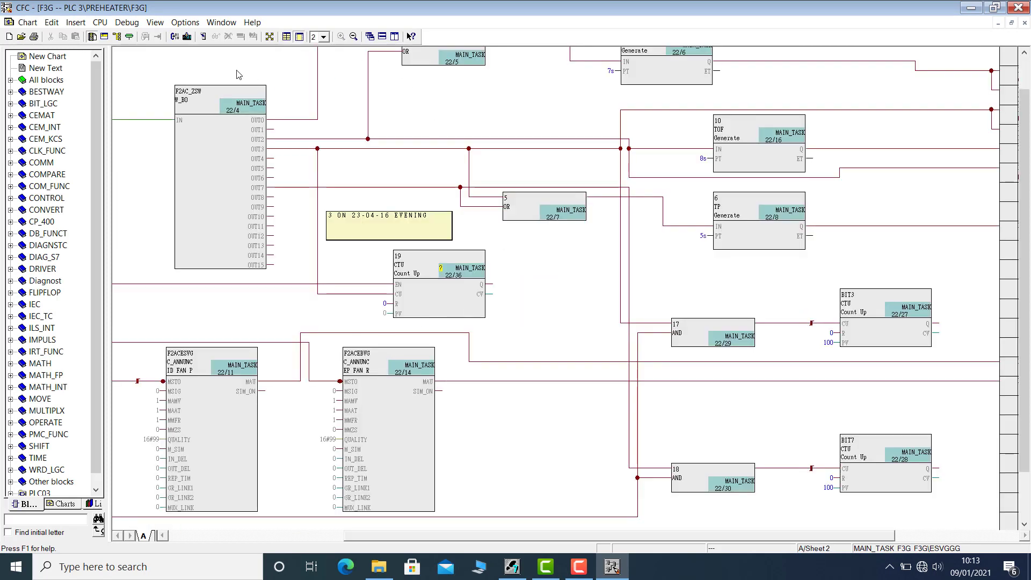
left_click(191, 25)
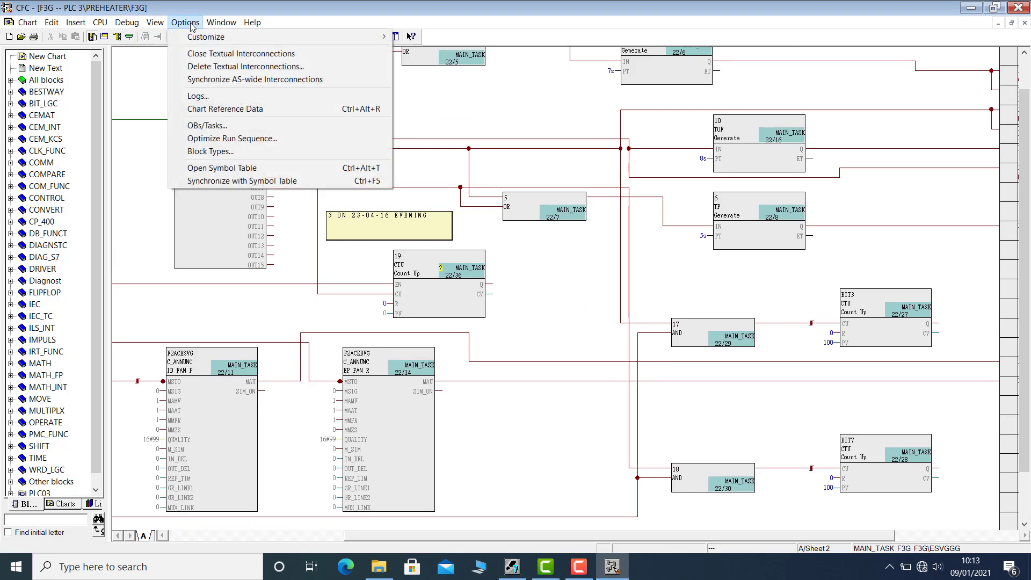
mouse_move(155, 24)
mouse_move(182, 68)
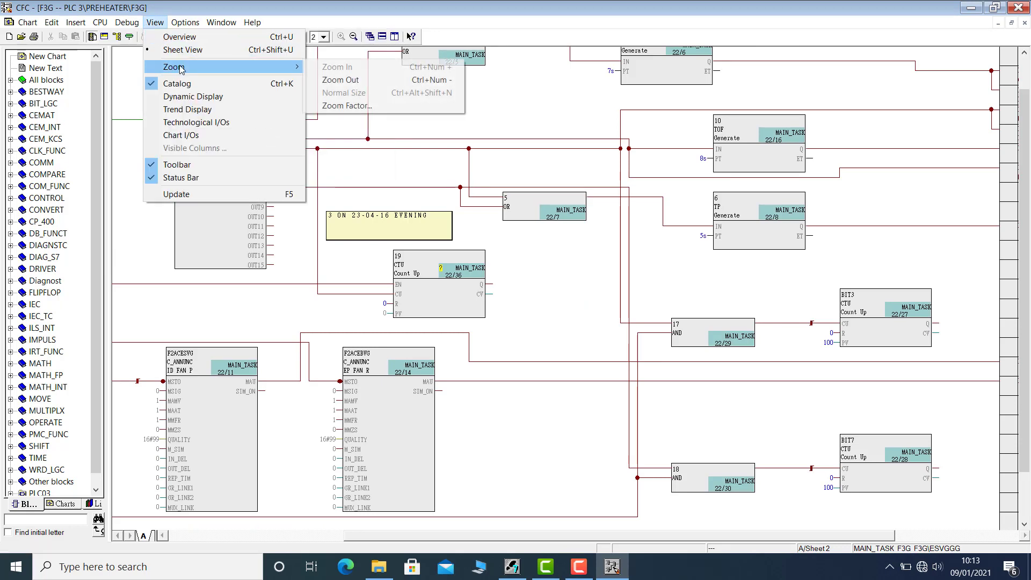
left_click(333, 105)
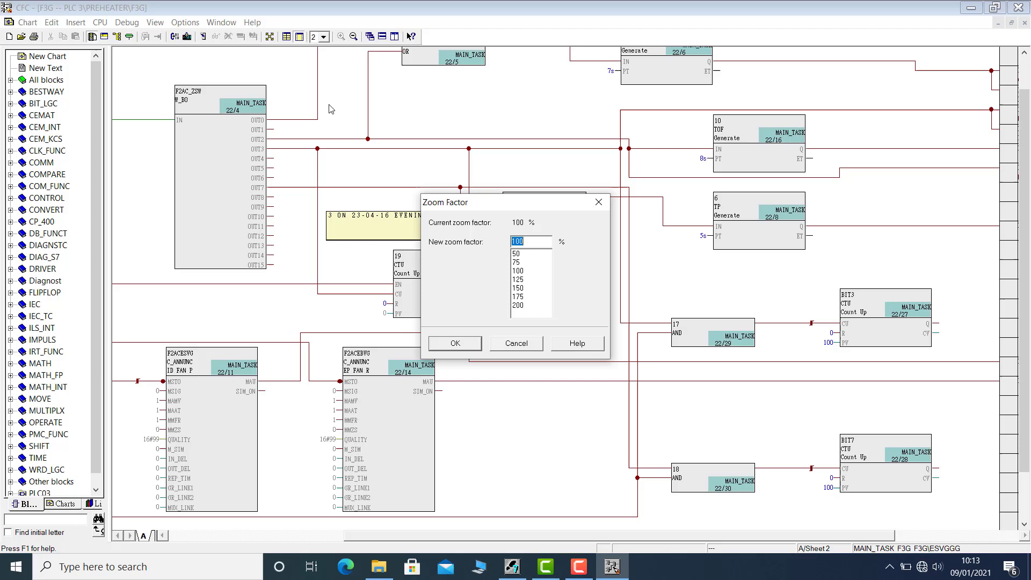
left_click(522, 307)
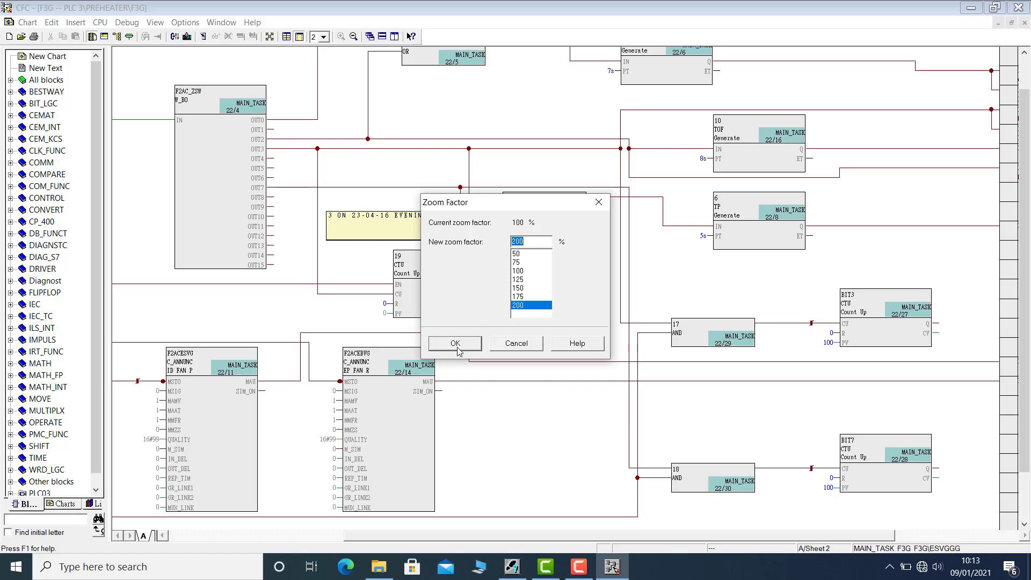
left_click(457, 348)
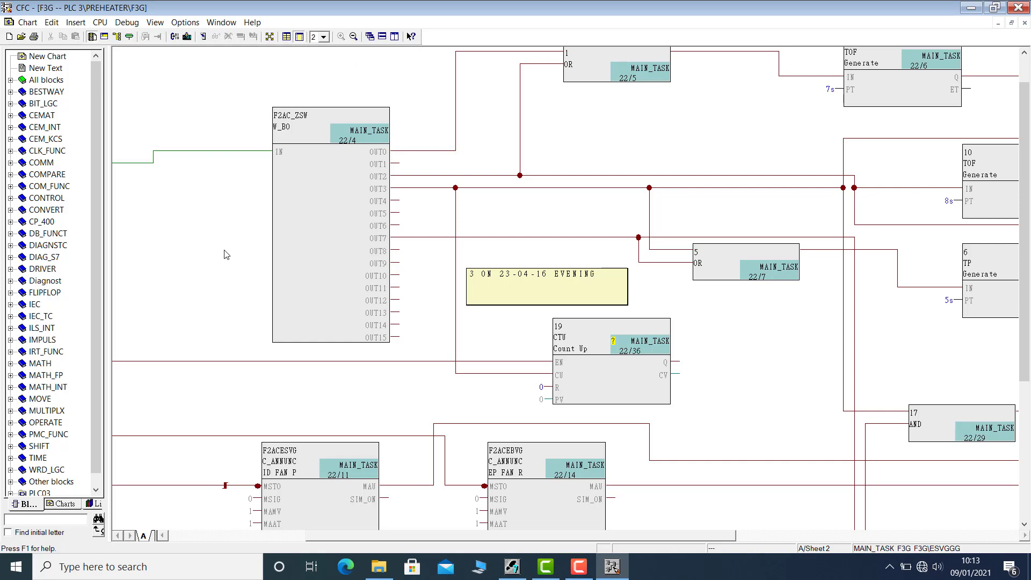
scroll(415, 420, "down", 5)
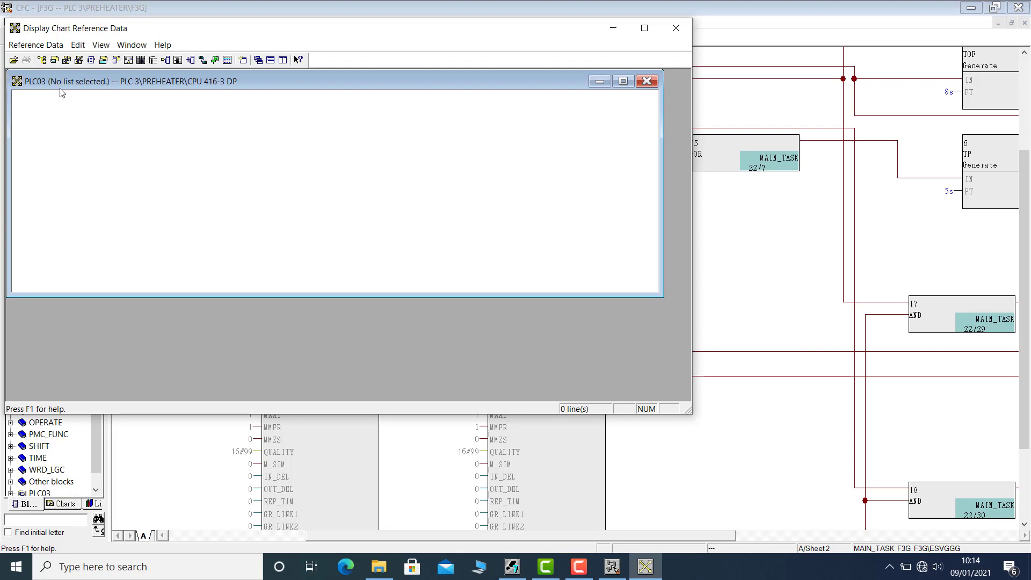
- Show the Chart Element -> Address cross-references maximized and select the F19AC_RD row
left_click(54, 60)
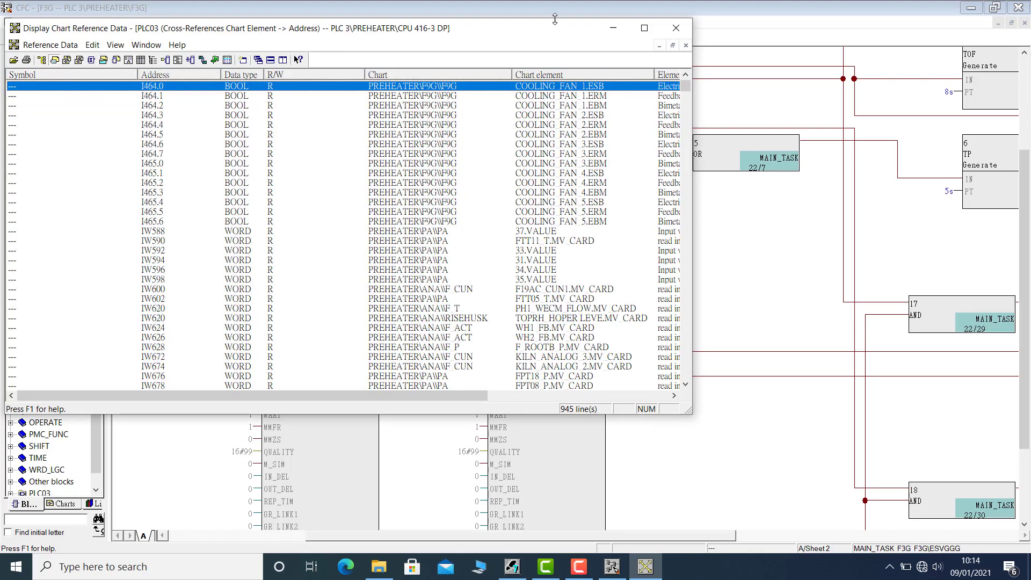
left_click(647, 33)
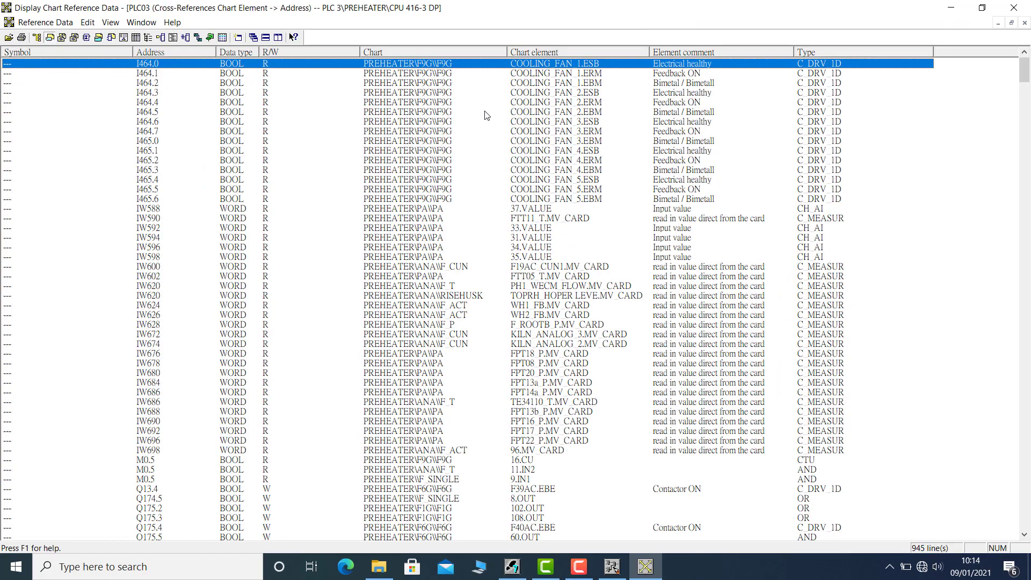
scroll(218, 310, "down", 5)
scroll(218, 310, "down", 20)
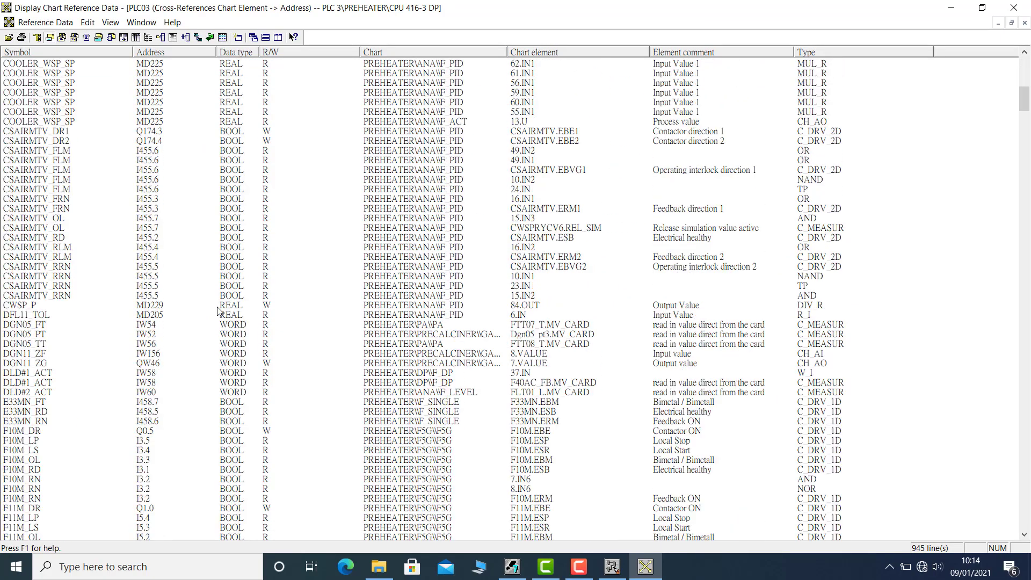
scroll(219, 310, "up", 20)
scroll(219, 310, "down", 20)
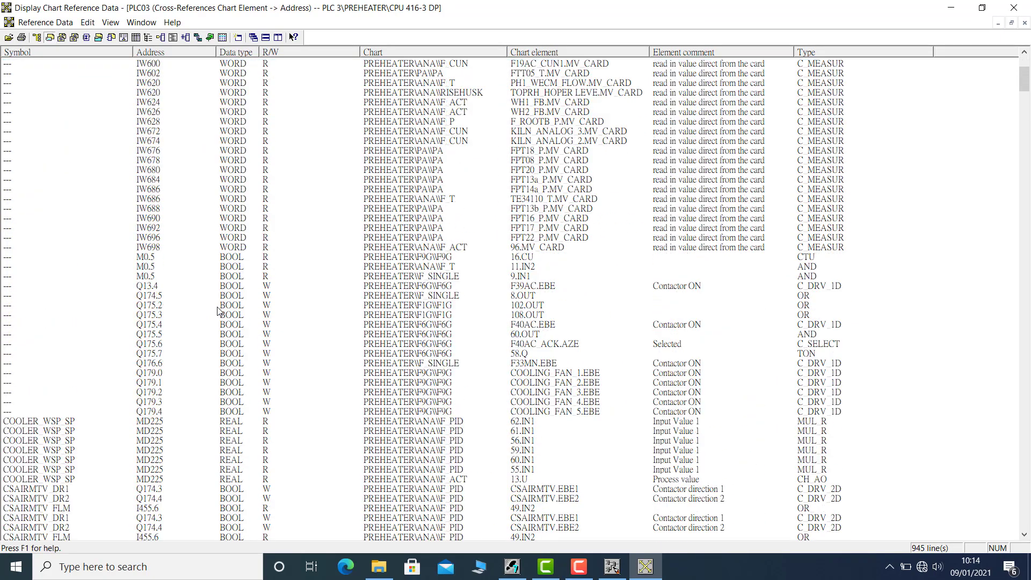
scroll(218, 310, "down", 20)
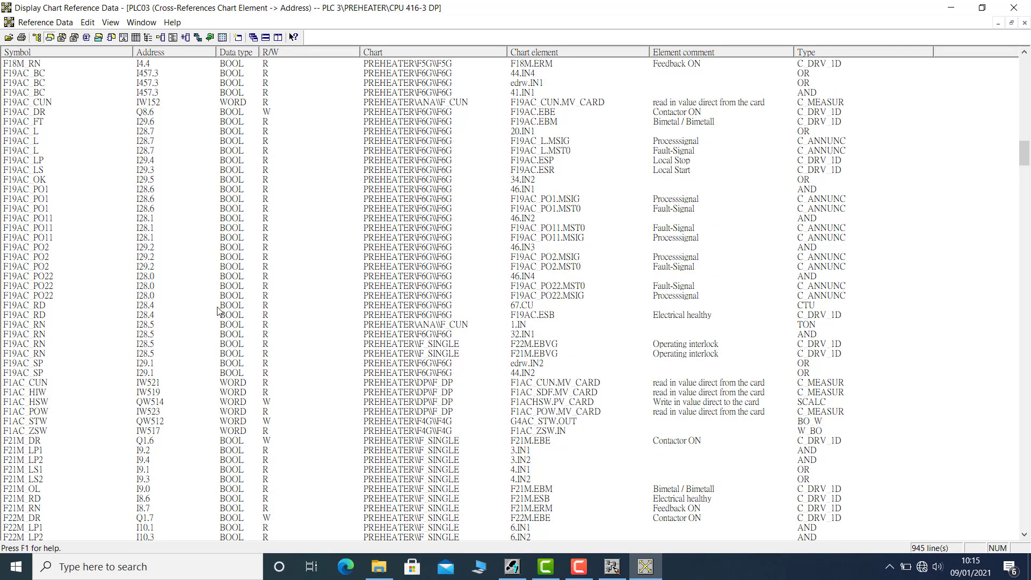
left_click(217, 307)
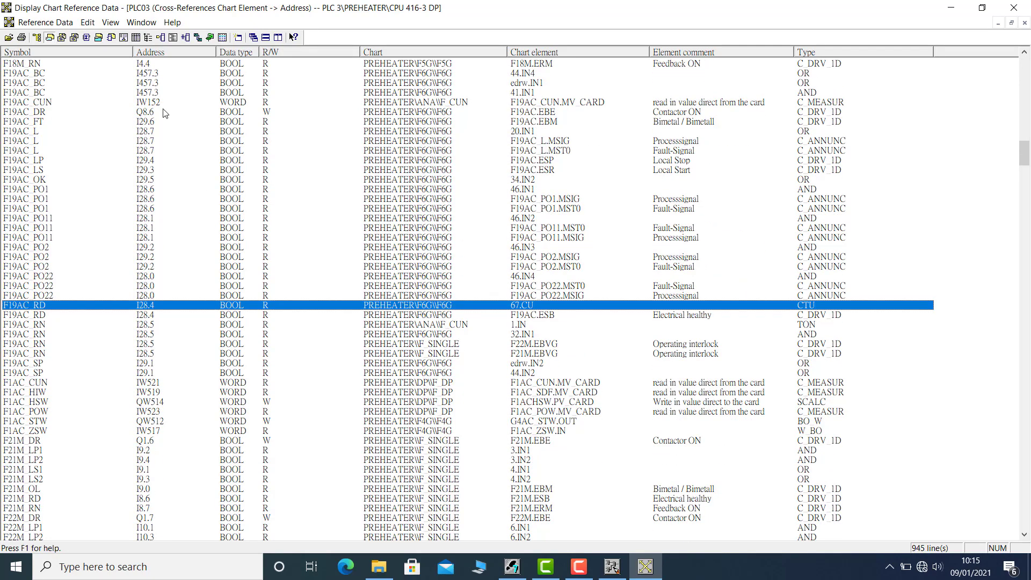
- Sort the 945 cross-references by Address and select the F7M_LP row at I1.1
left_click(168, 54)
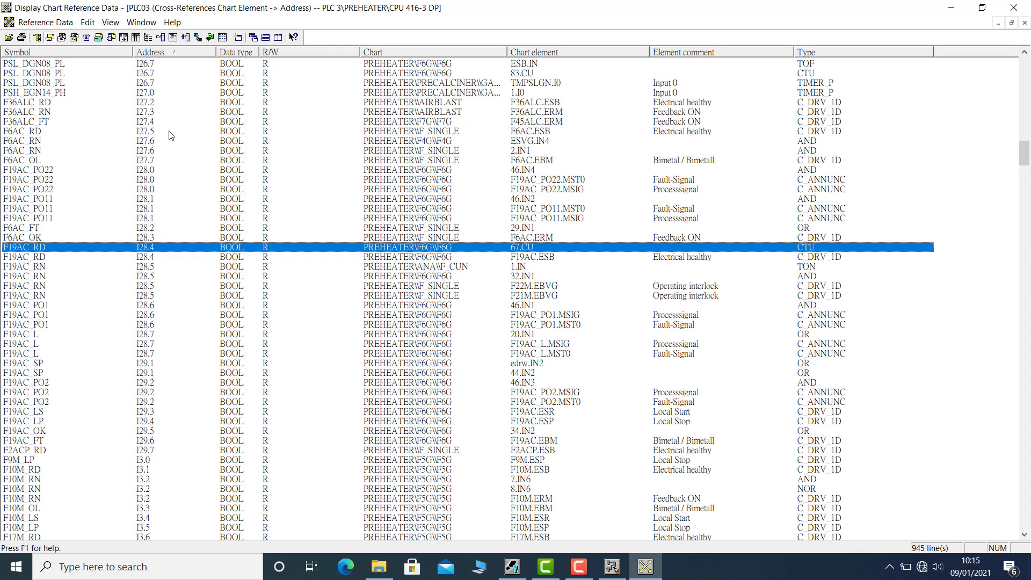
scroll(170, 134, "up", 20)
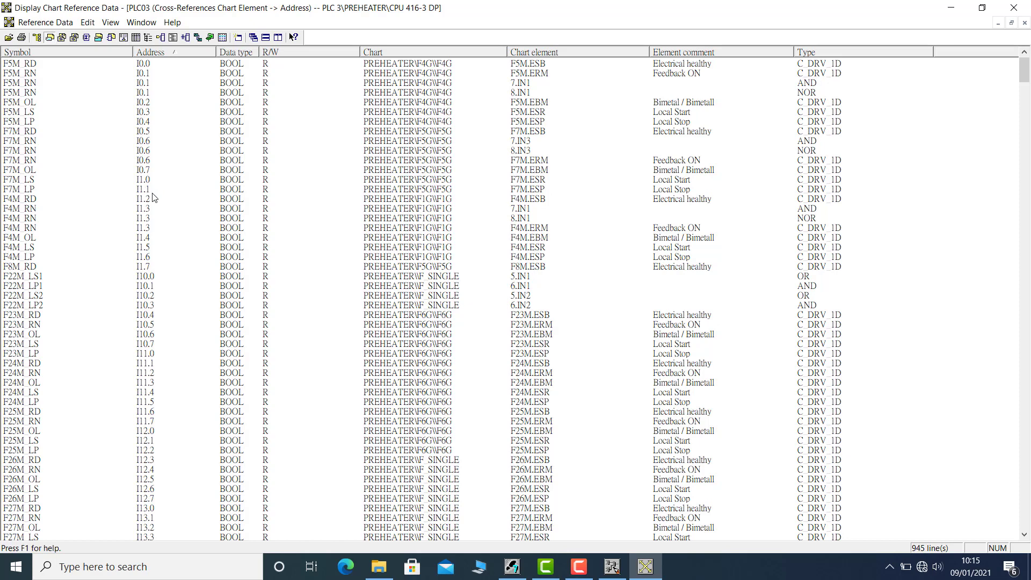
left_click(238, 192)
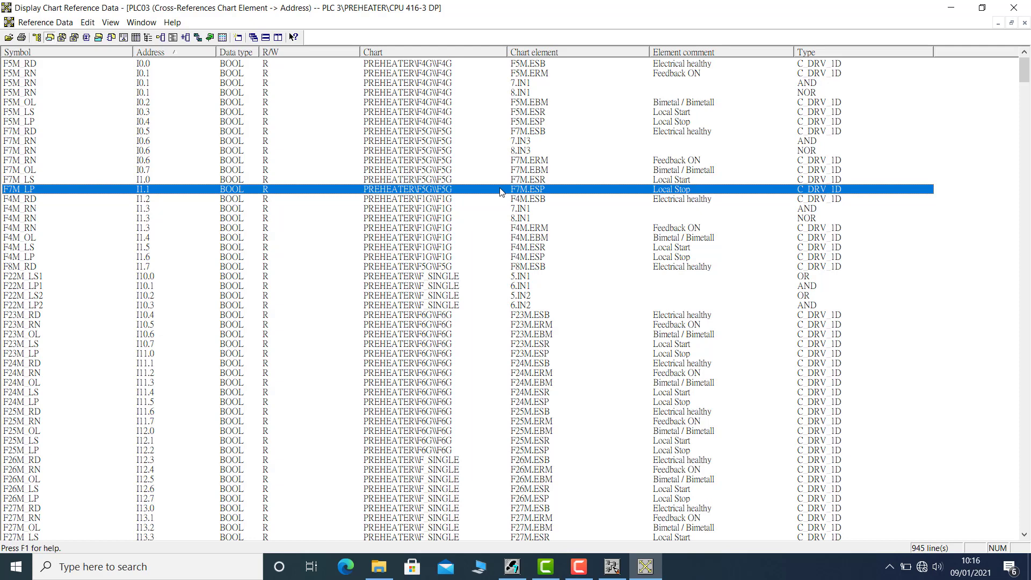
- Export the reference data to the Desktop as CSV file 'IOs list of PLC3'
left_click(44, 24)
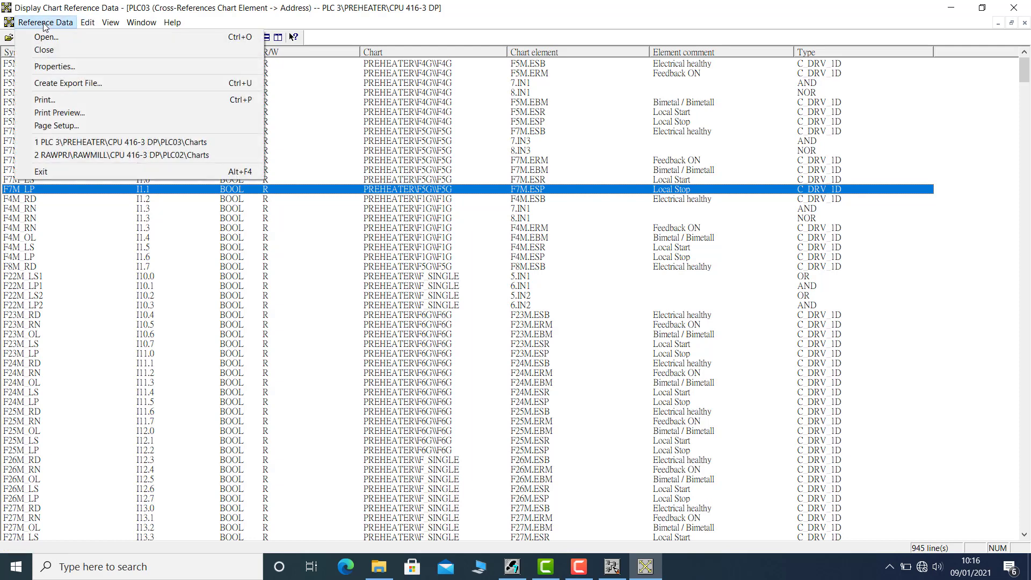
left_click(52, 83)
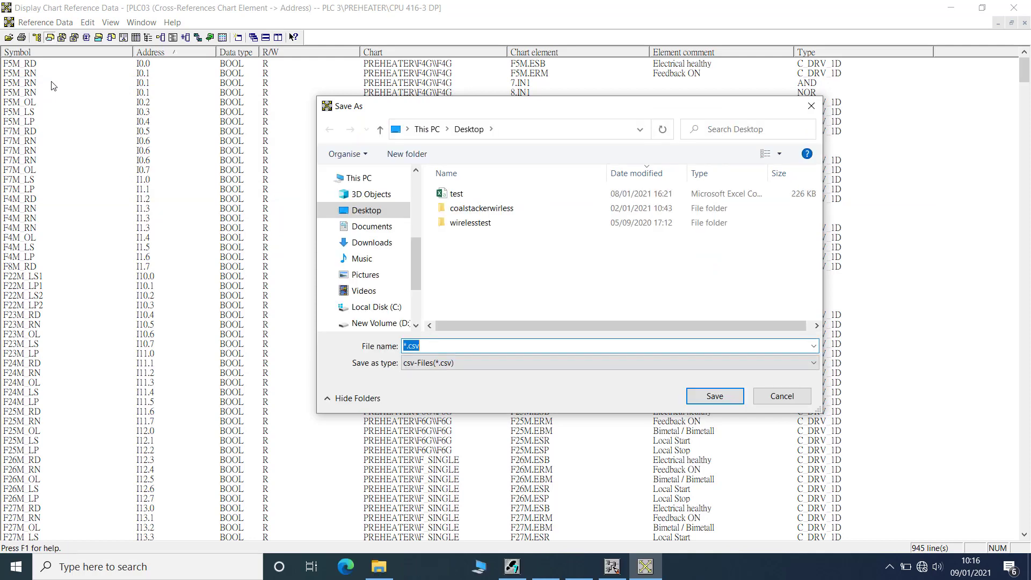
left_click(365, 213)
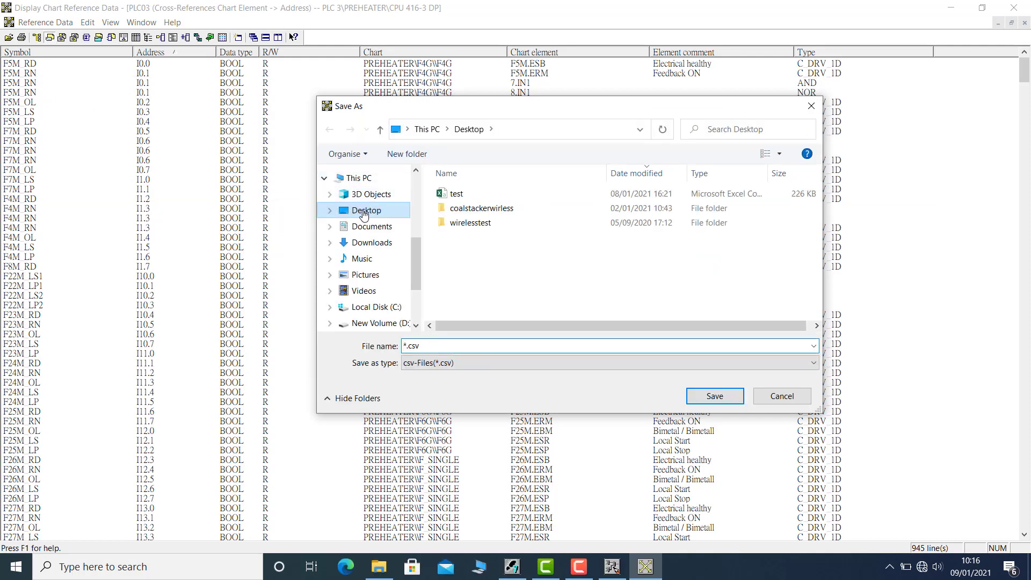
left_click(454, 347)
type("IOs list of PLC")
type("3")
left_click(720, 395)
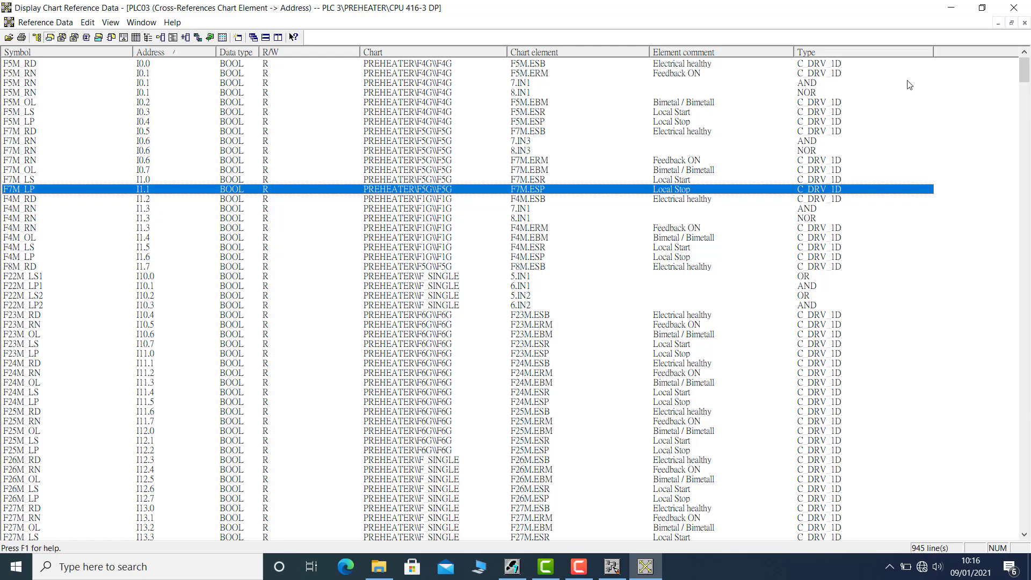
- Minimize all three windows, refresh the desktop, and open 'IOs list of PLC3' in Excel
left_click(950, 7)
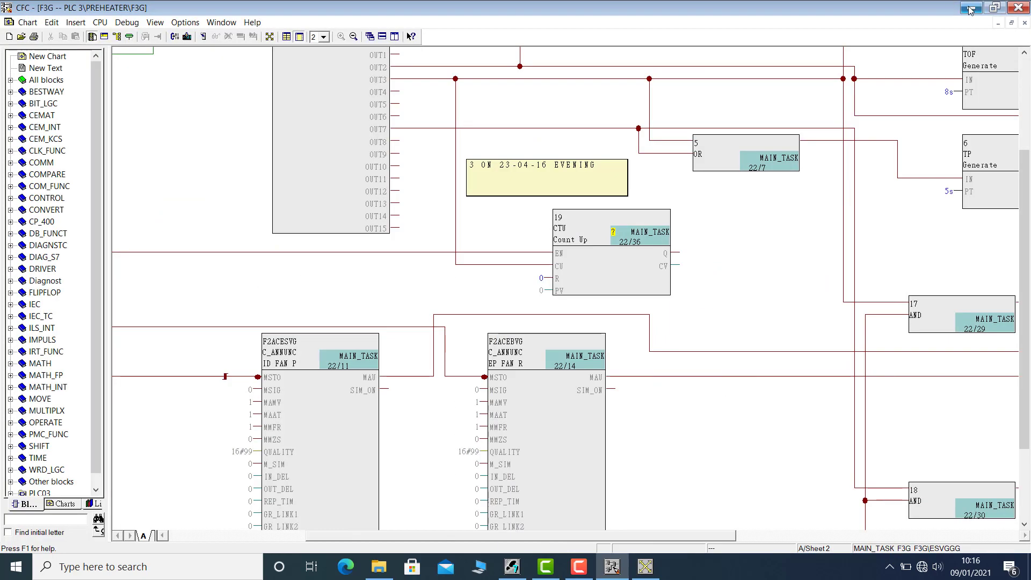
left_click(971, 7)
left_click(970, 8)
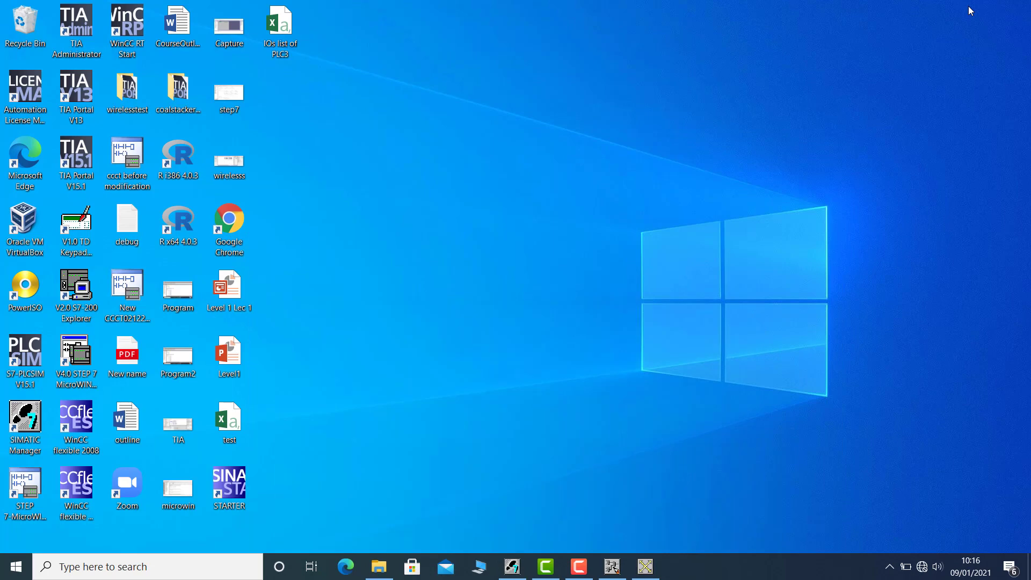
right_click(462, 202)
left_click(508, 262)
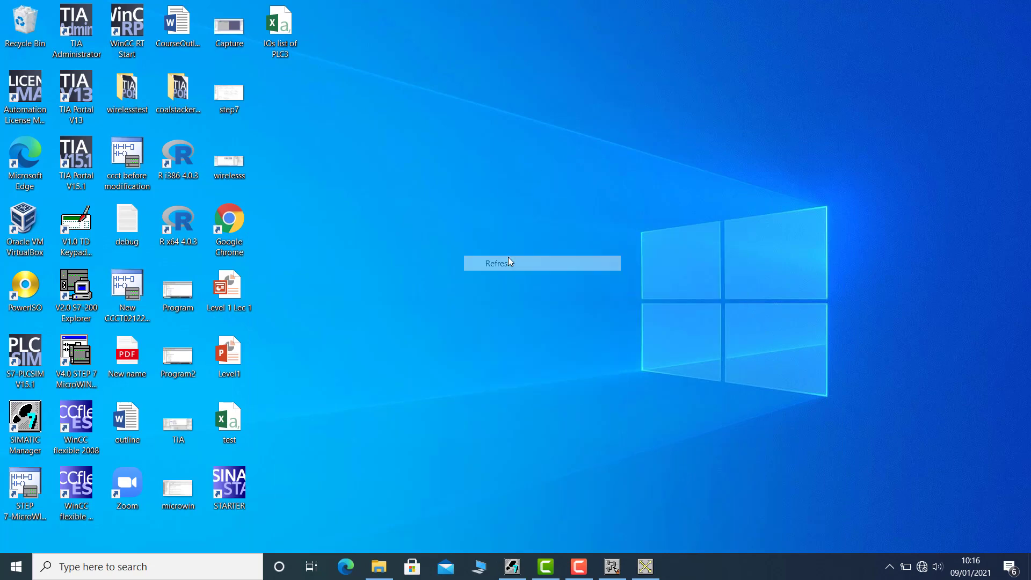
left_click(277, 39)
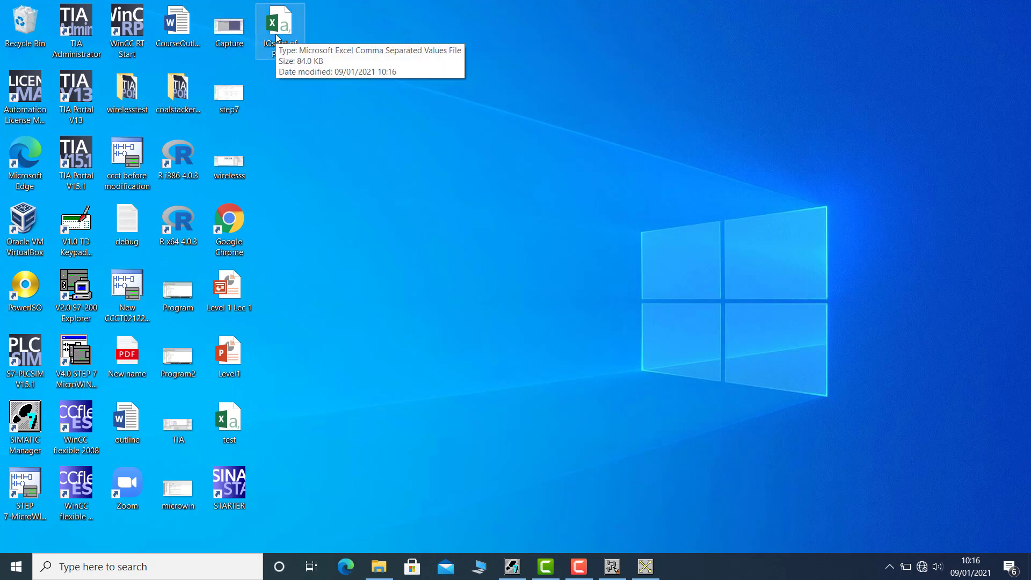
key("Return")
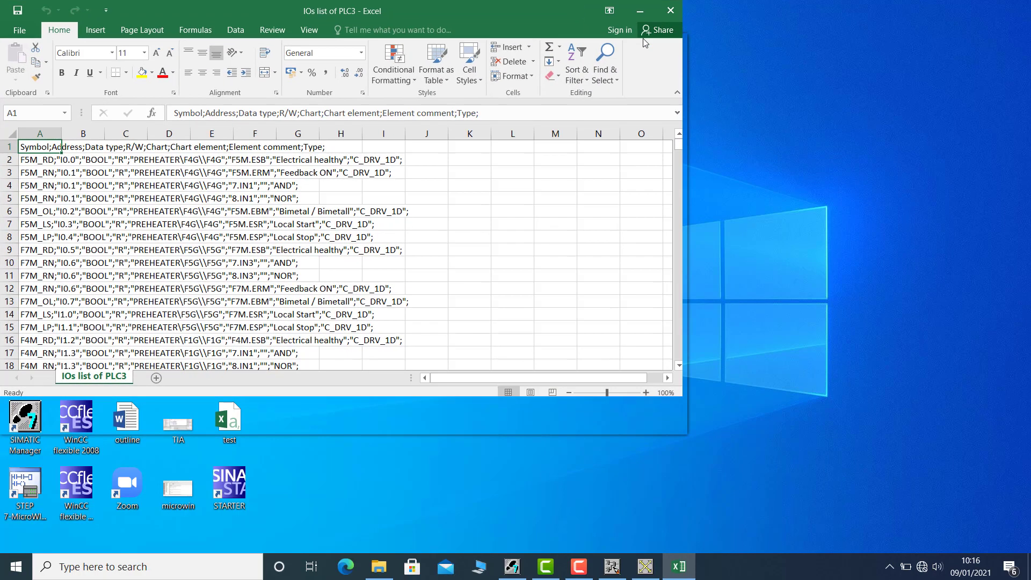
- Maximize Excel, autofit column A to the full rows, and select column A
left_click(642, 44)
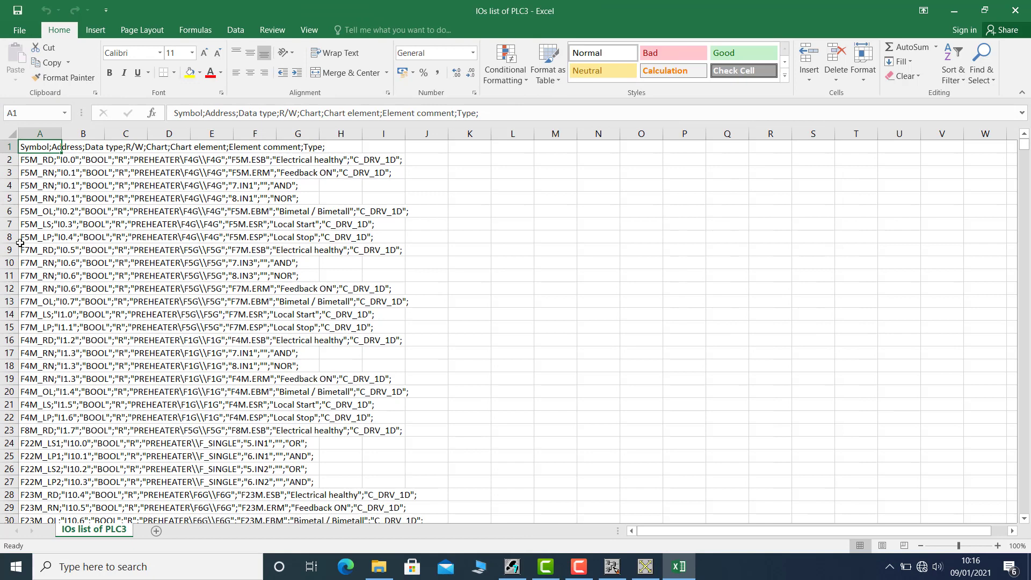
double_click(63, 130)
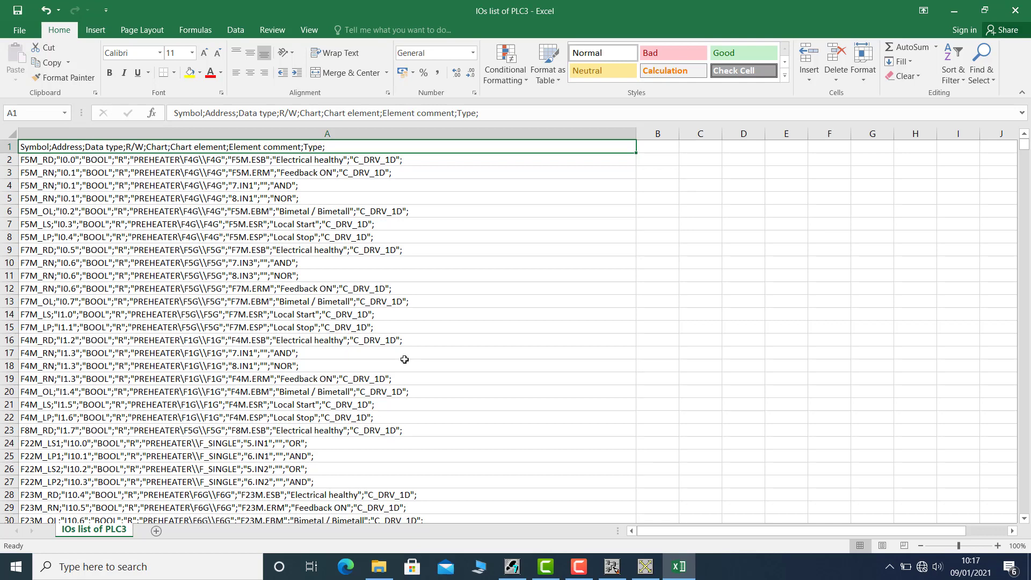
left_click(291, 135)
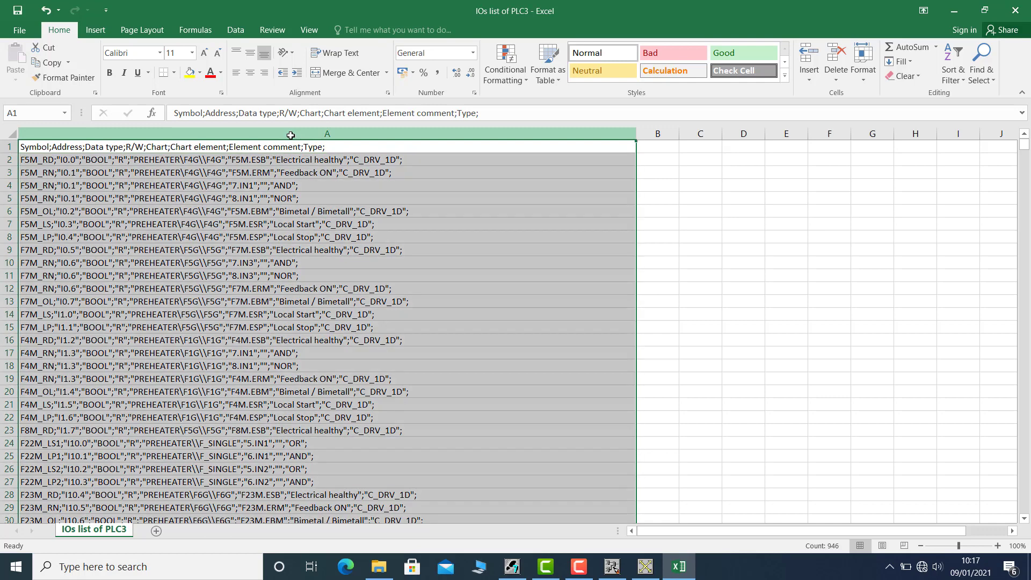
left_click(232, 33)
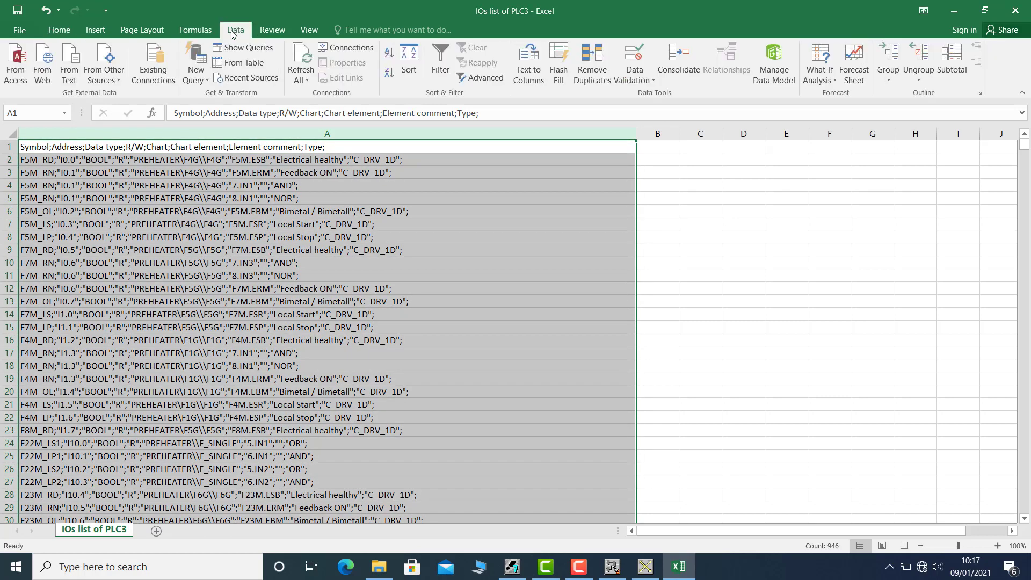
- Run Text to Columns as Delimited on Semicolon instead of Tab, producing columns A–H
left_click(528, 78)
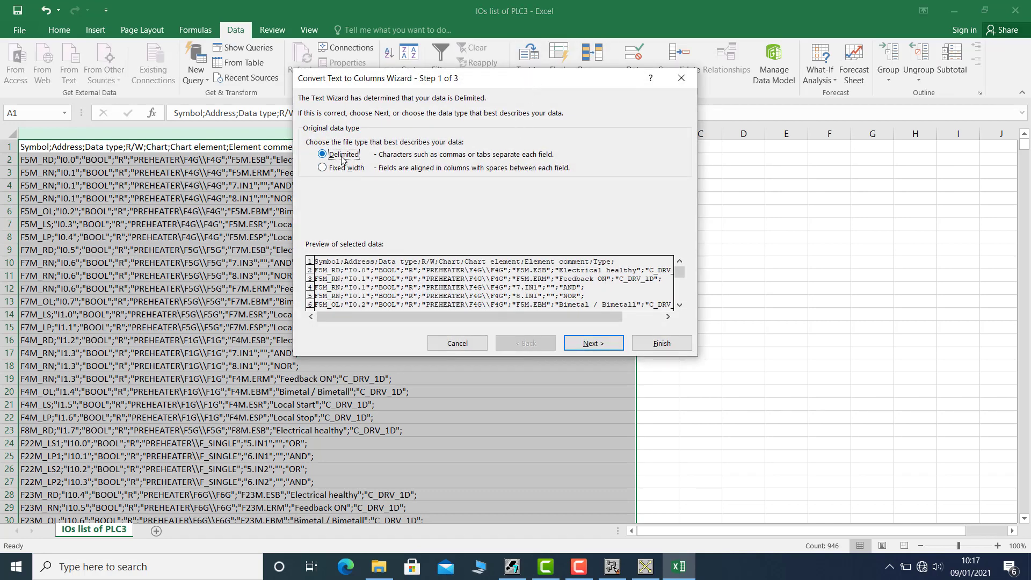
left_click(584, 344)
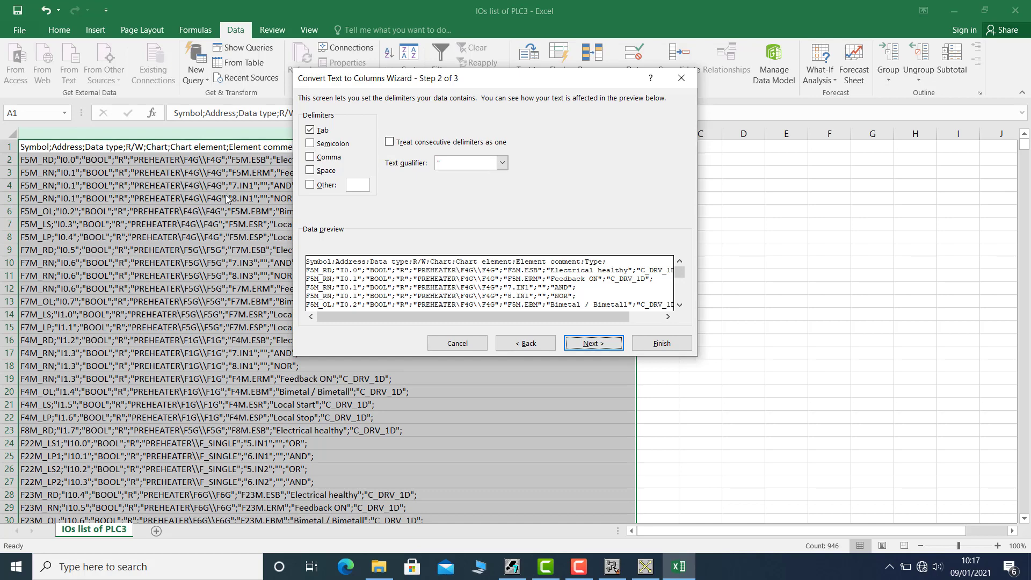
left_click(336, 144)
left_click(320, 133)
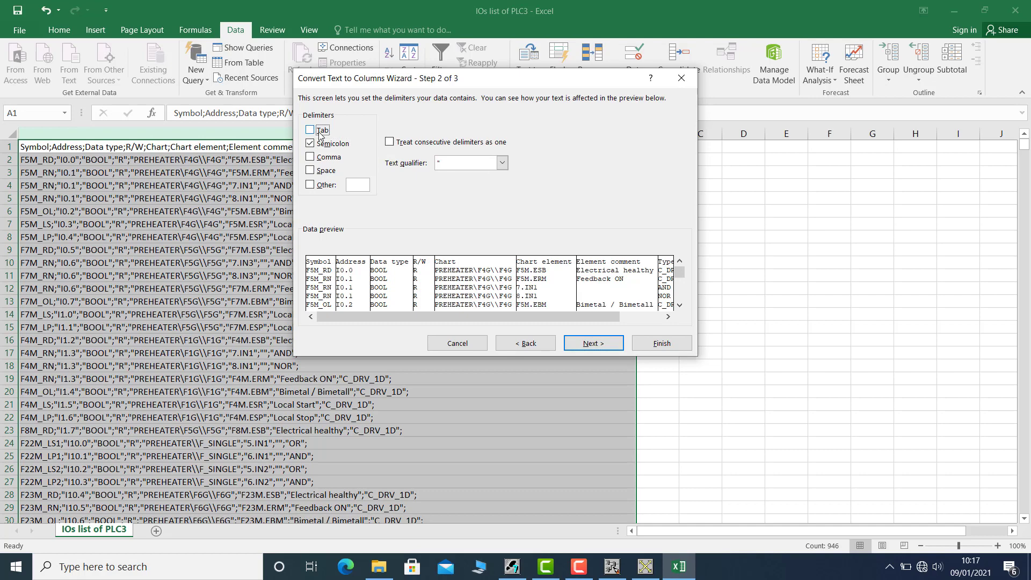
left_click(587, 343)
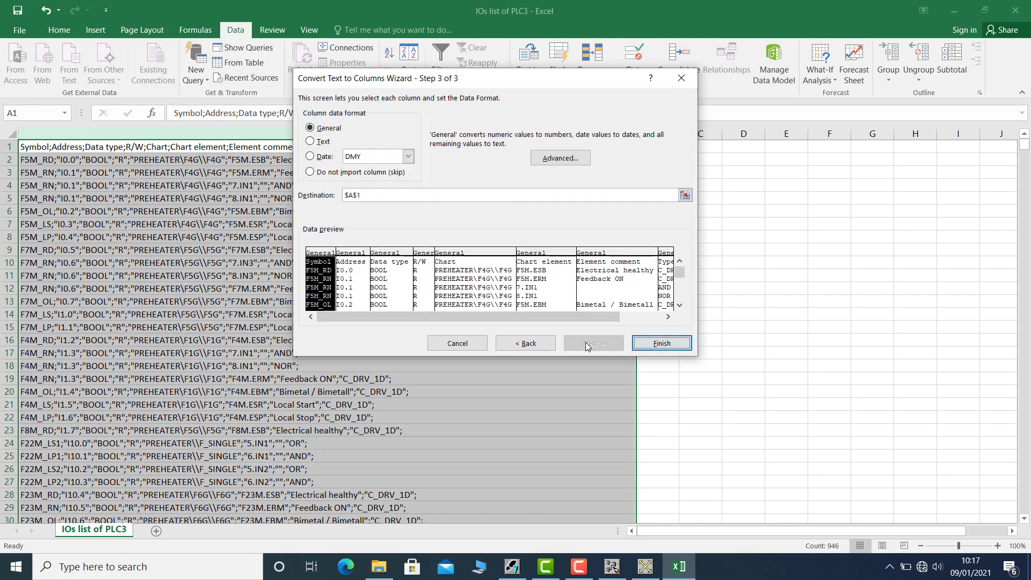
left_click(660, 345)
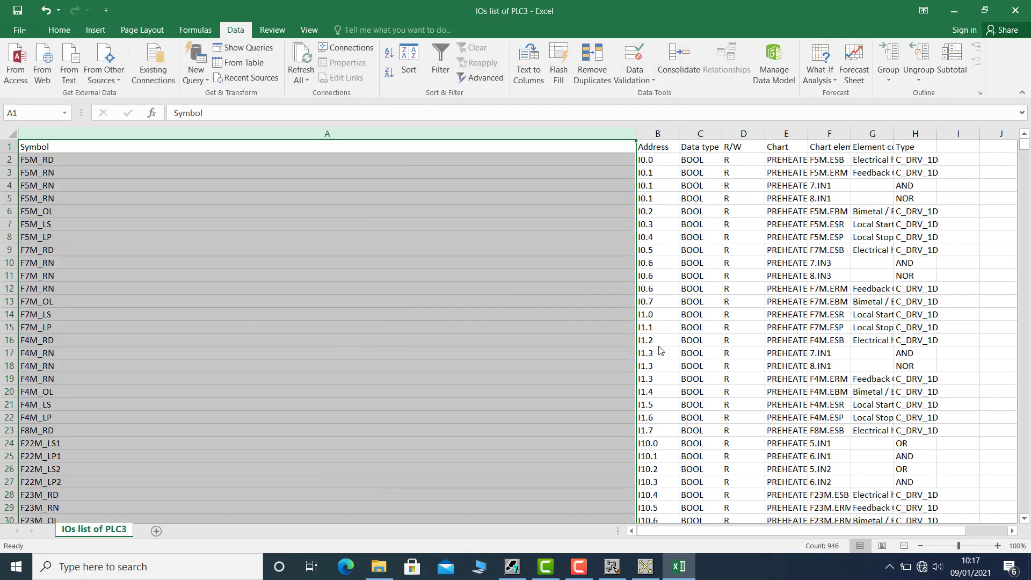
- Autofit columns A, E, F, G and H to their symbols, chart paths, elements, comments and types
double_click(637, 135)
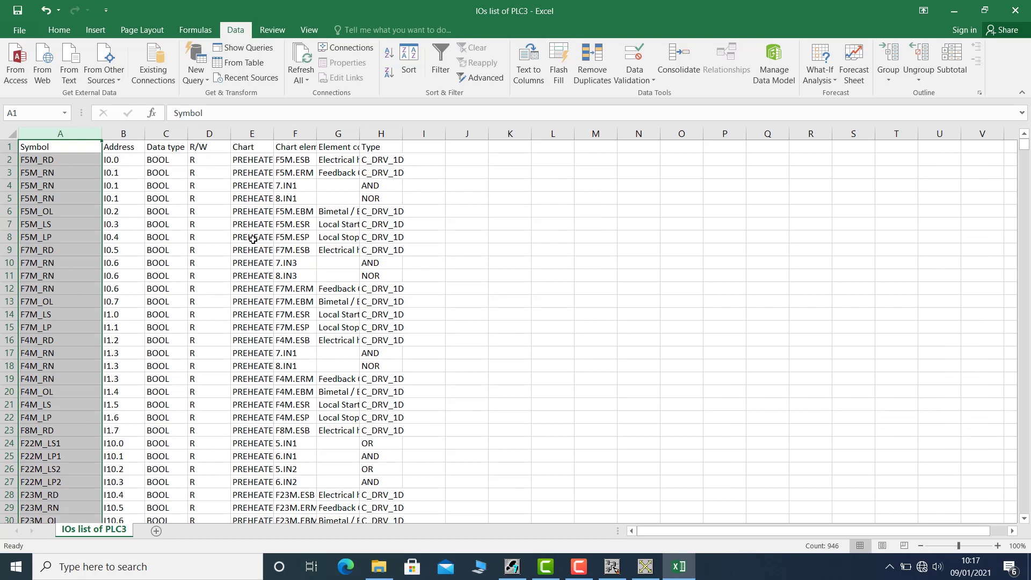
left_click(51, 149)
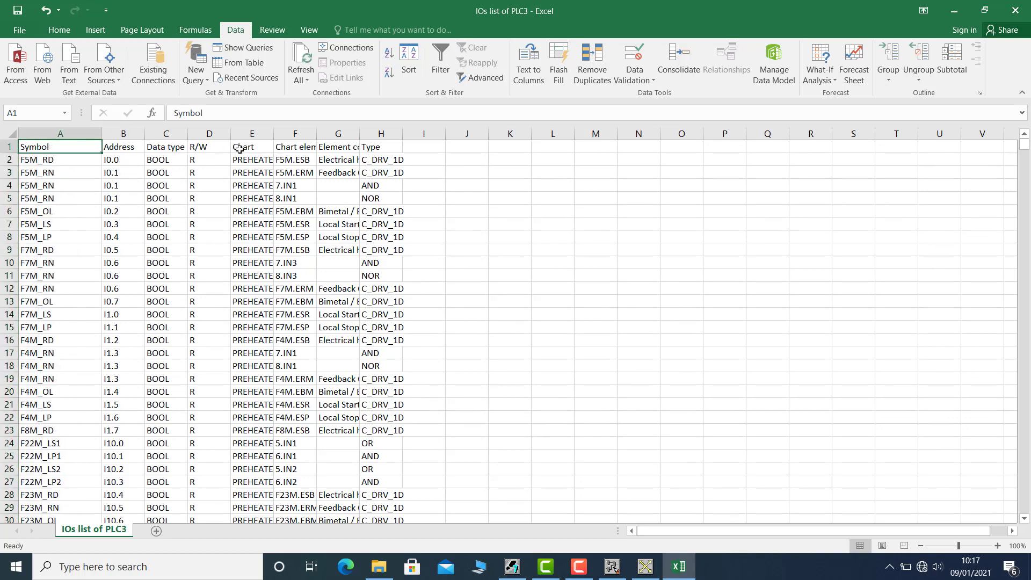
double_click(272, 134)
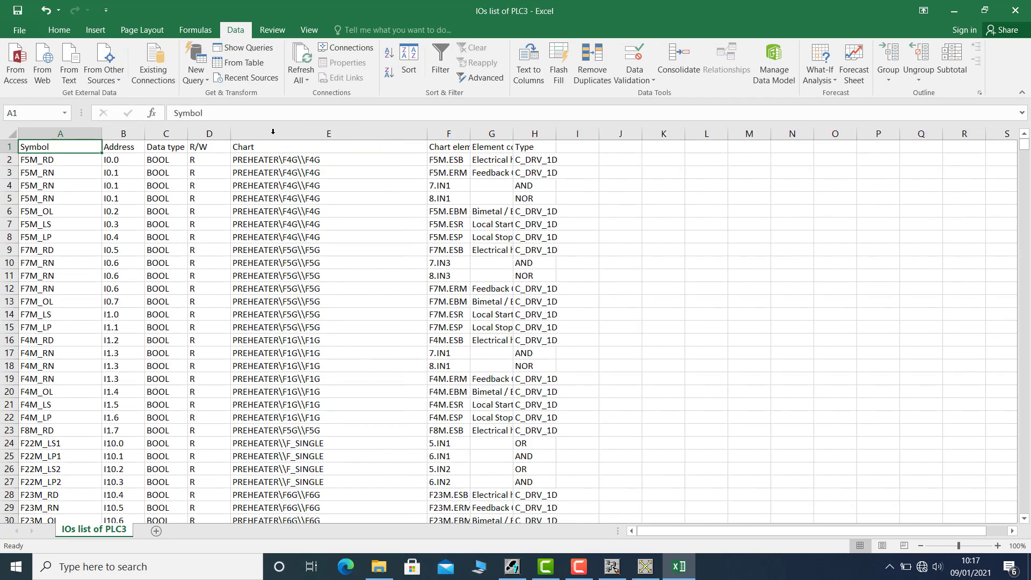
double_click(471, 133)
double_click(596, 133)
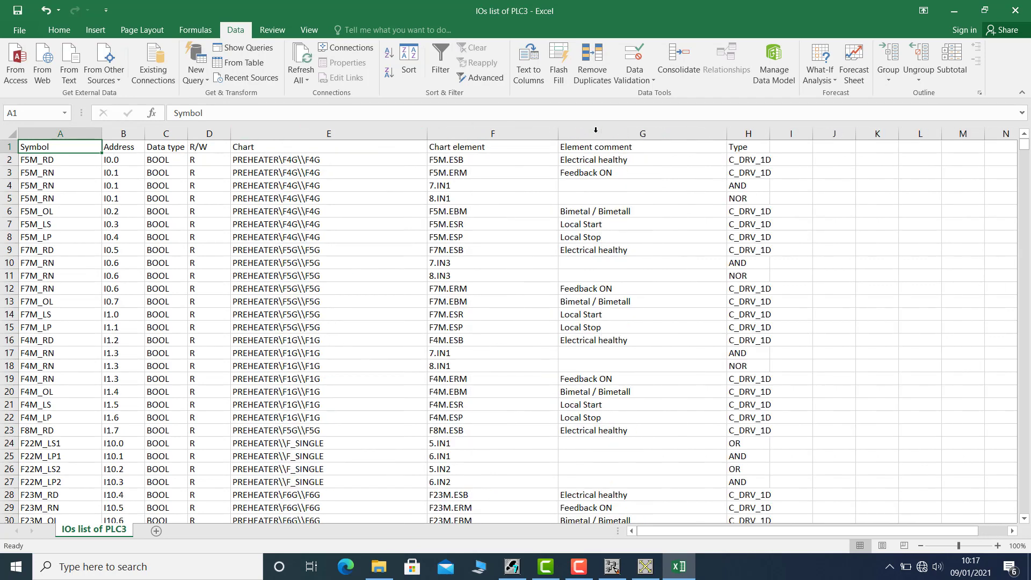
double_click(763, 132)
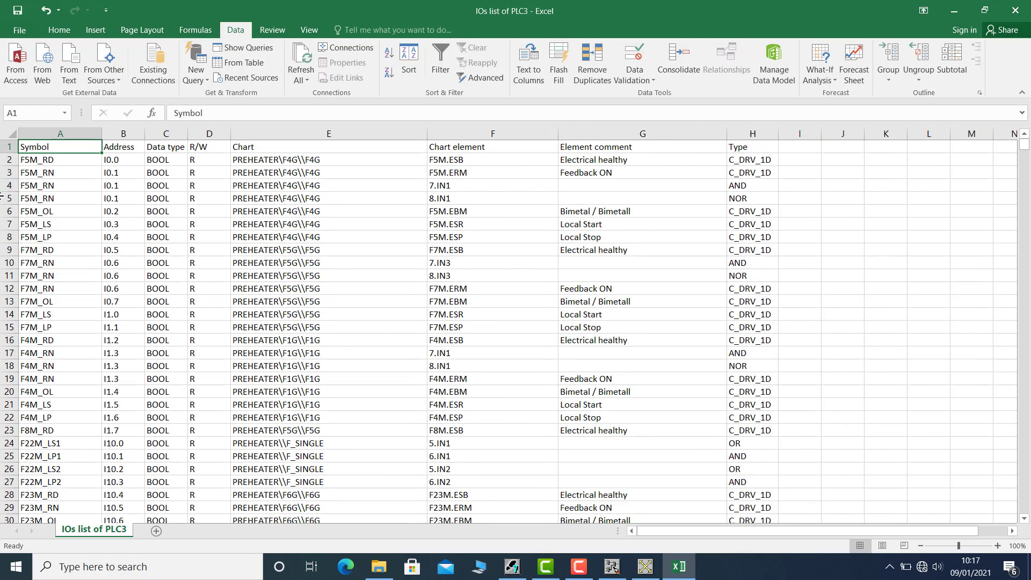
- Save the workbook in CSV format over IOs list of PLC3.csv and close Excel
key("ctrl+s")
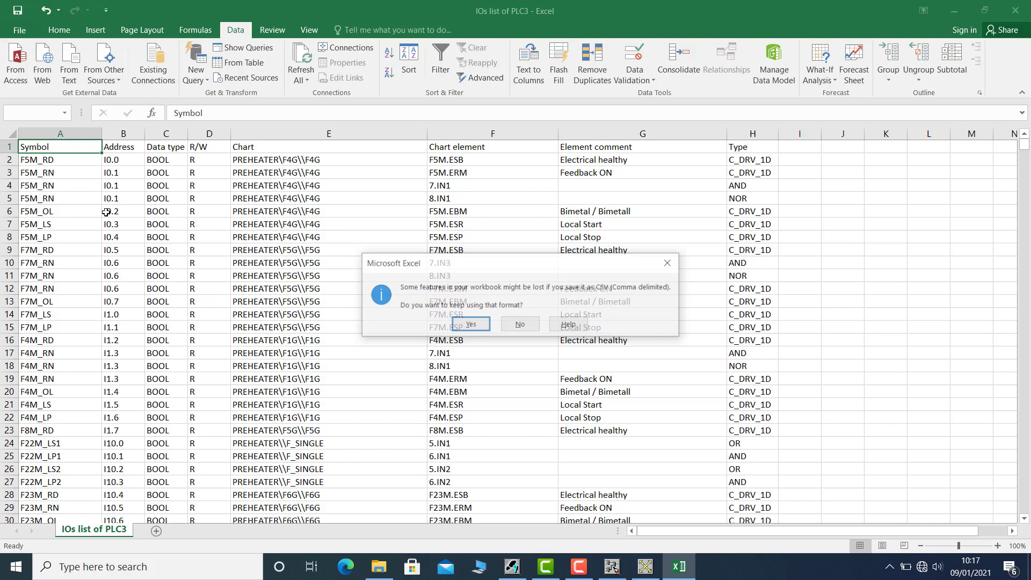
left_click(471, 324)
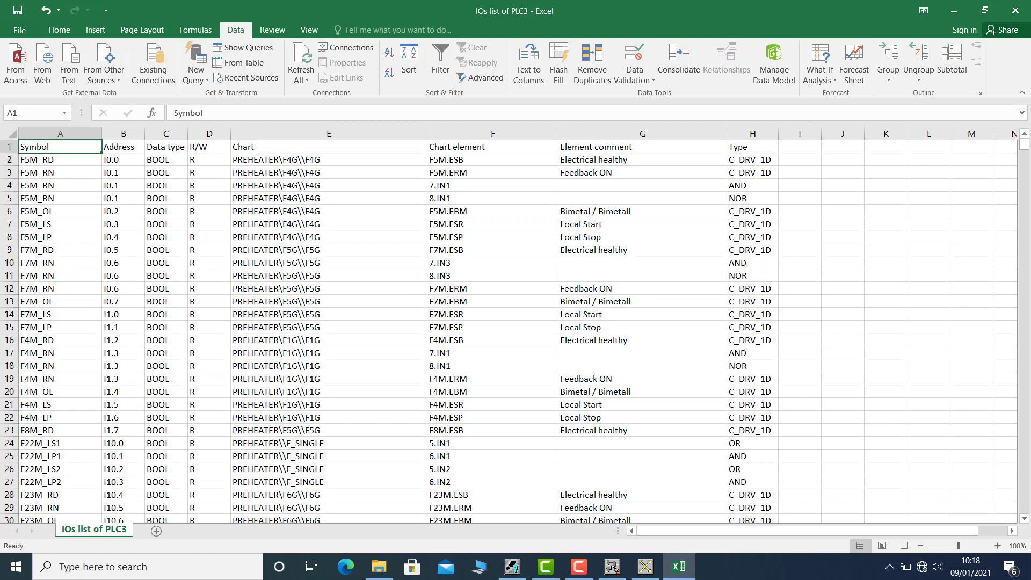
left_click(1015, 11)
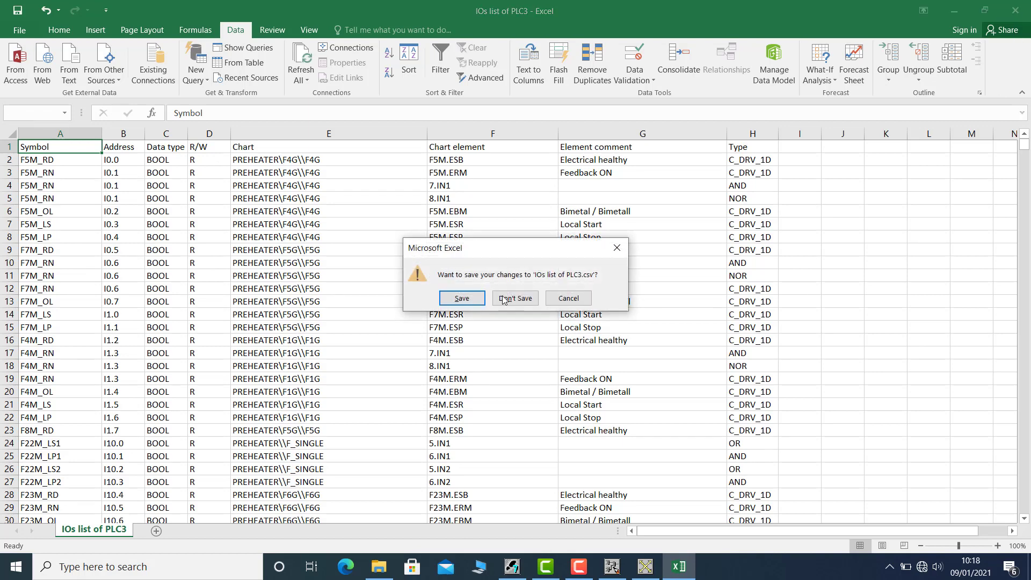
left_click(441, 293)
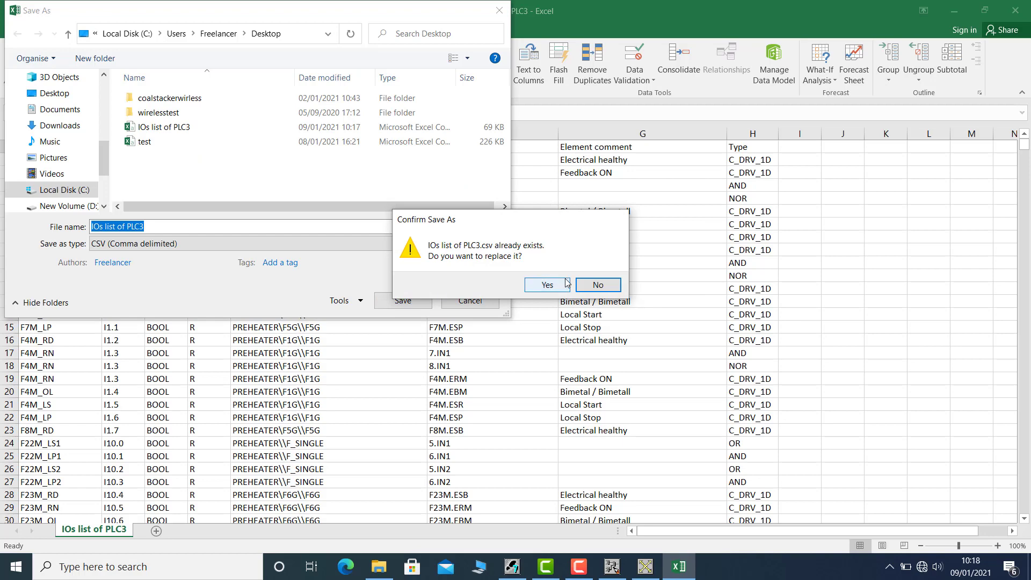
left_click(548, 285)
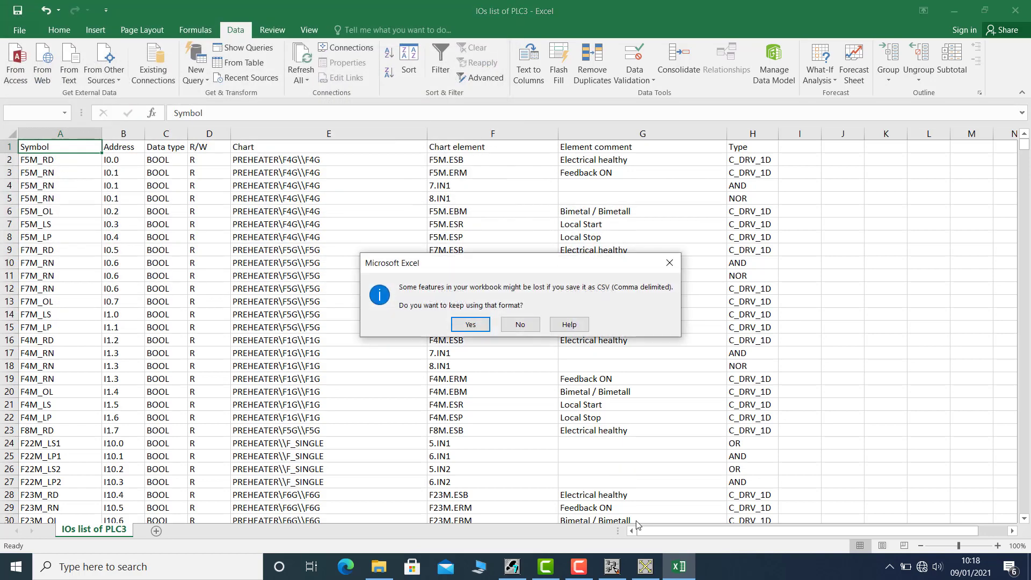
left_click(470, 325)
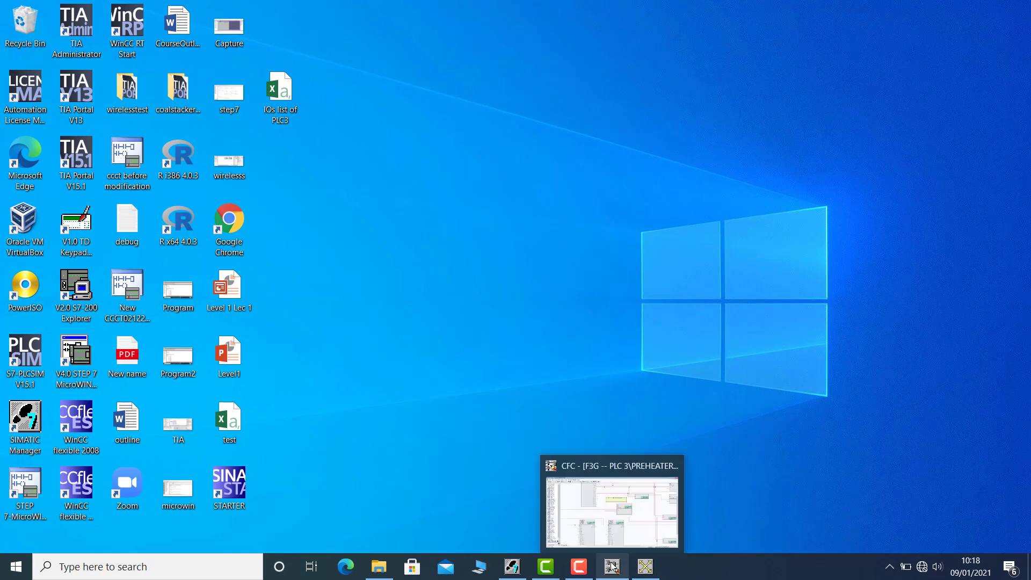
- Jump from the F7M_LS reference to its point of use at chart PREHEATER\F5G, sheet 4
left_click(644, 568)
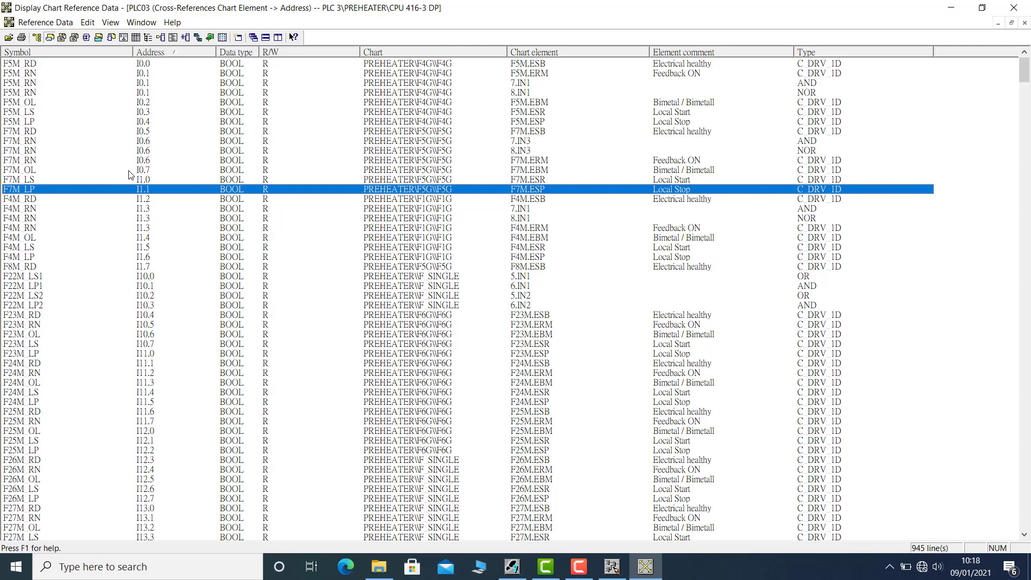
left_click(19, 180)
right_click(19, 182)
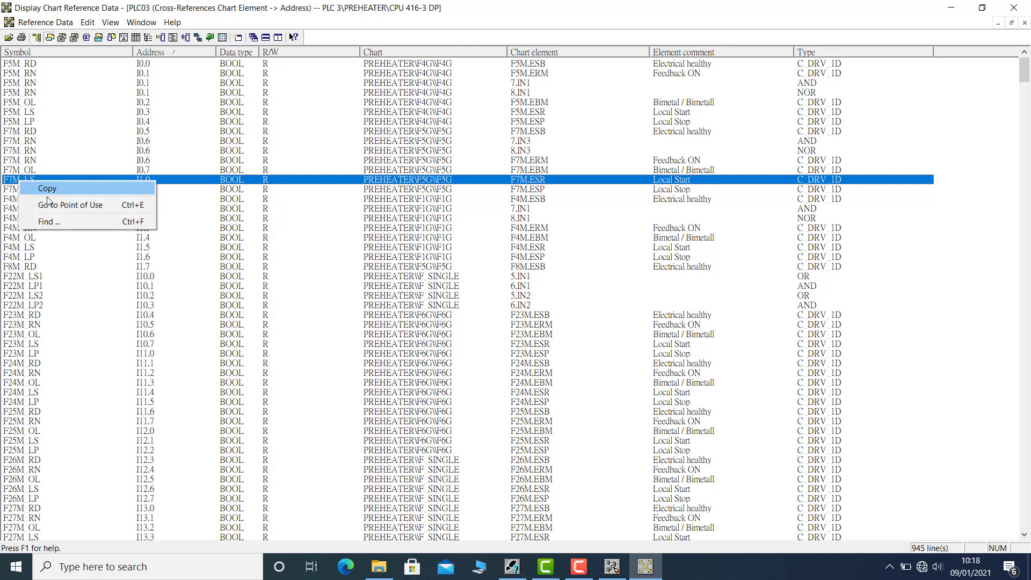
left_click(63, 206)
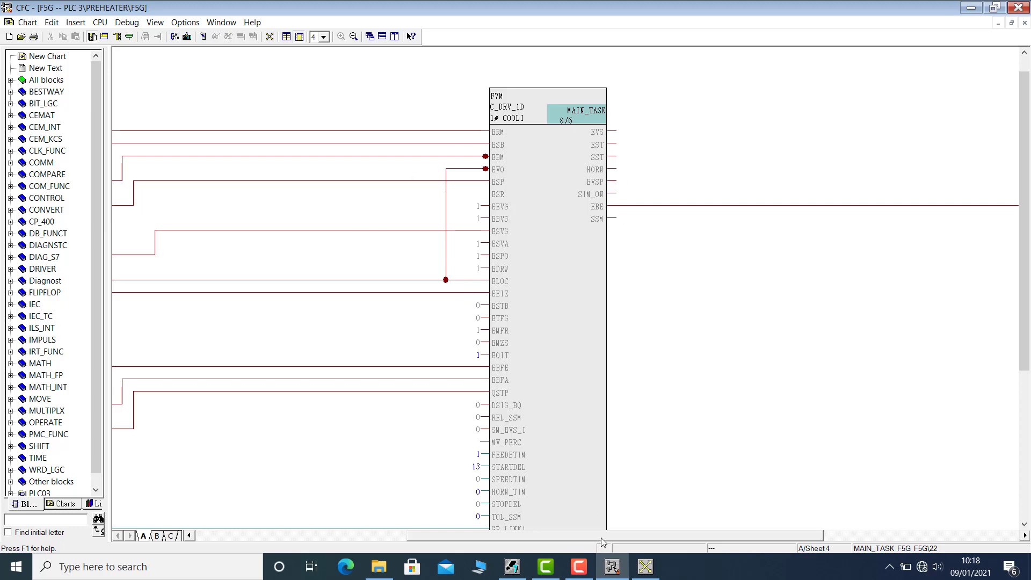
- Check the signals wired into the F7M block on chart F5G, then return to the reference list
scroll(506, 502, "left", 5)
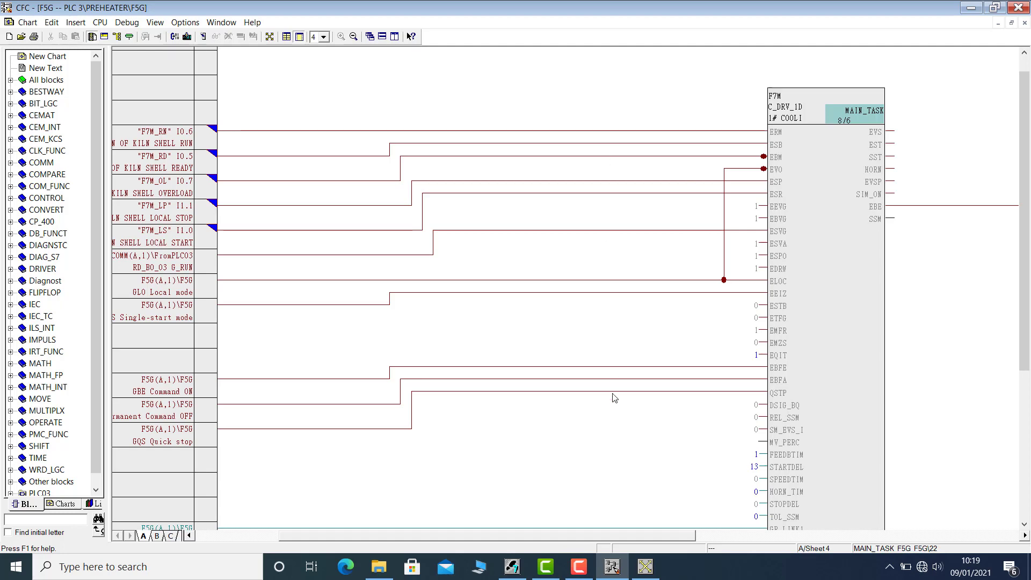
left_click(642, 572)
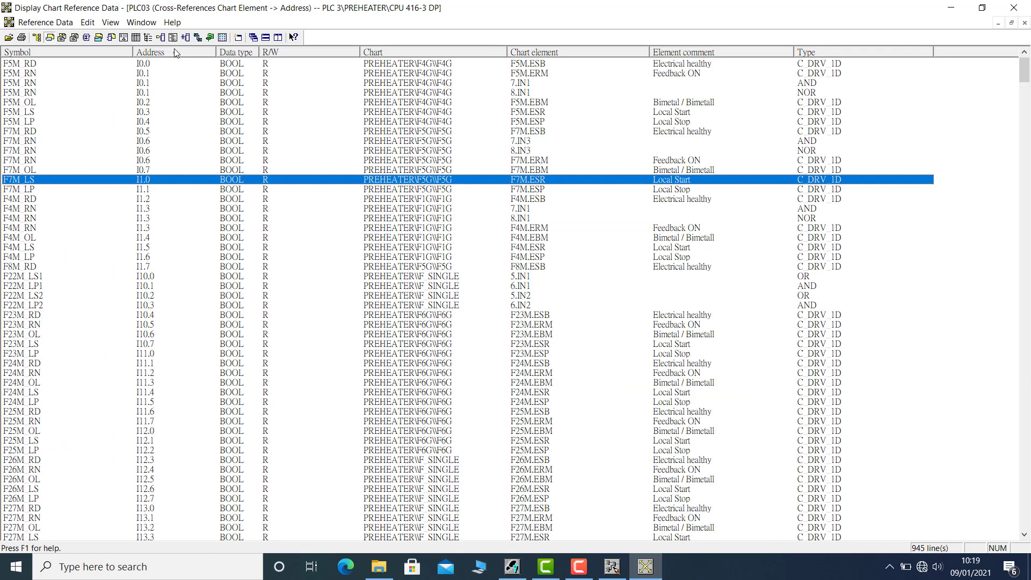
- Show the PLC03 Block Types list (1619 lines) and scroll through it
left_click(114, 38)
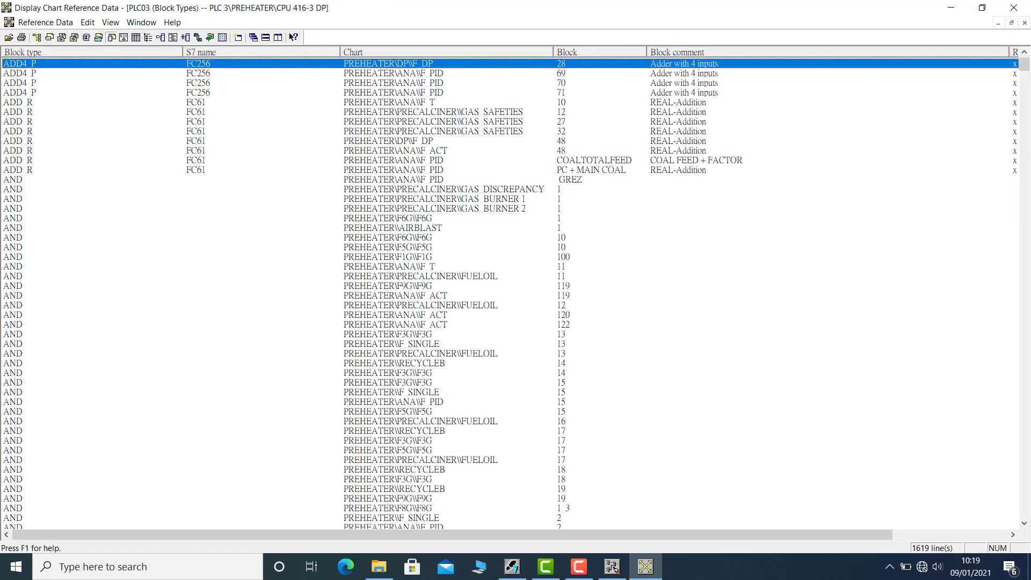
scroll(75, 237, "down", 8)
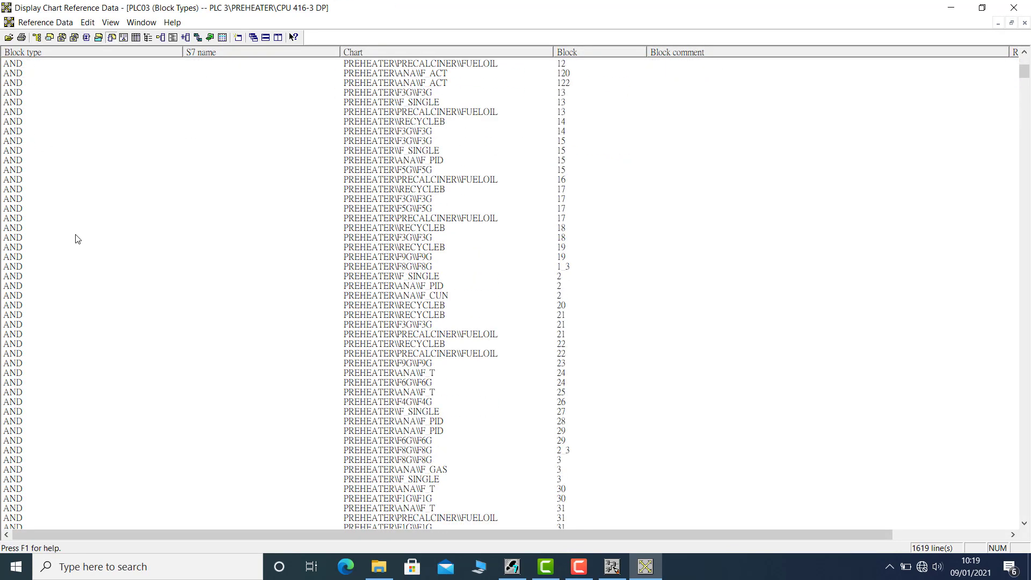
scroll(75, 238, "down", 20)
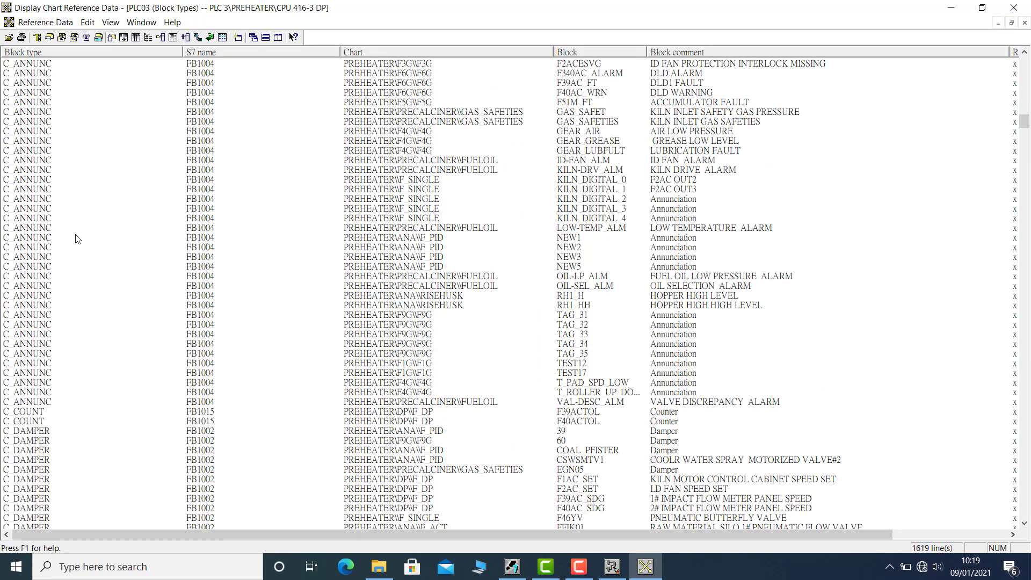
scroll(76, 238, "up", 9)
scroll(41, 52, "up", 1)
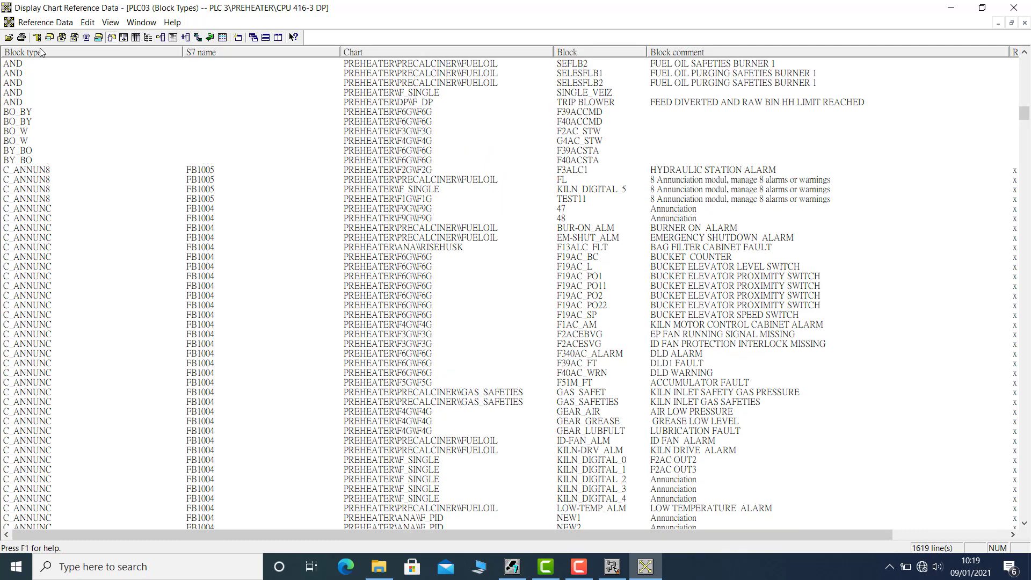
scroll(36, 203, "down", 20)
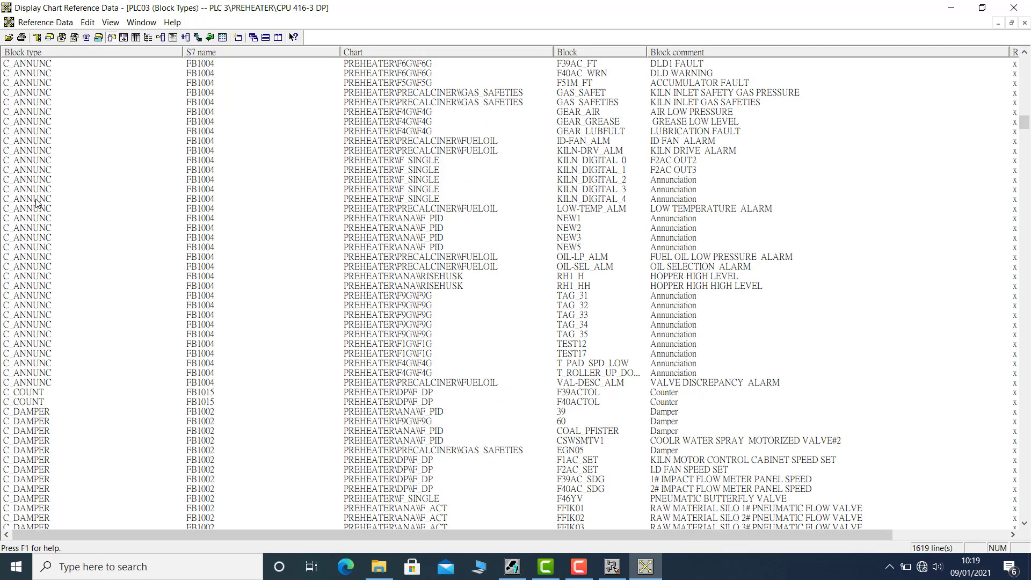
scroll(36, 203, "down", 20)
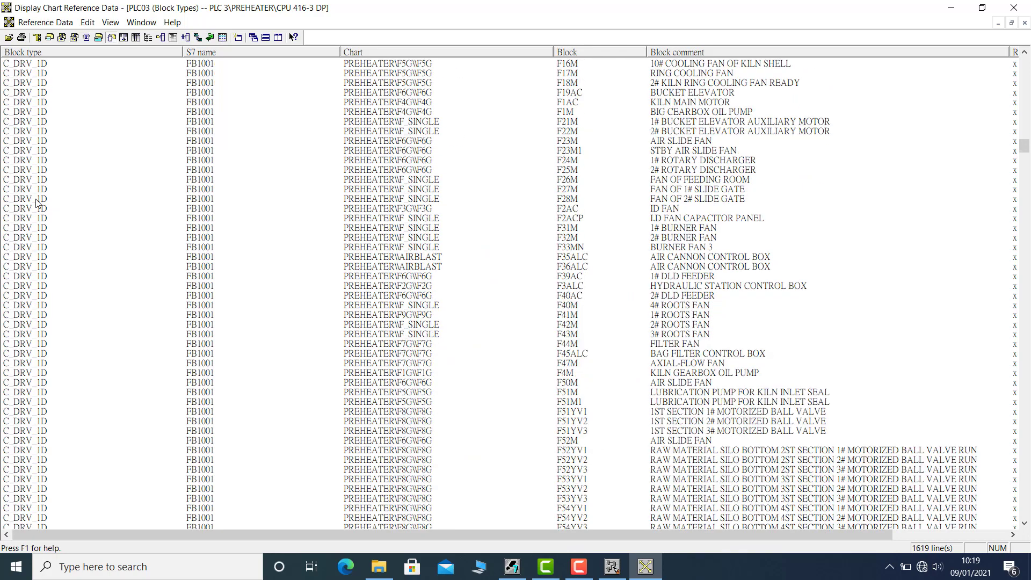
scroll(36, 203, "down", 1)
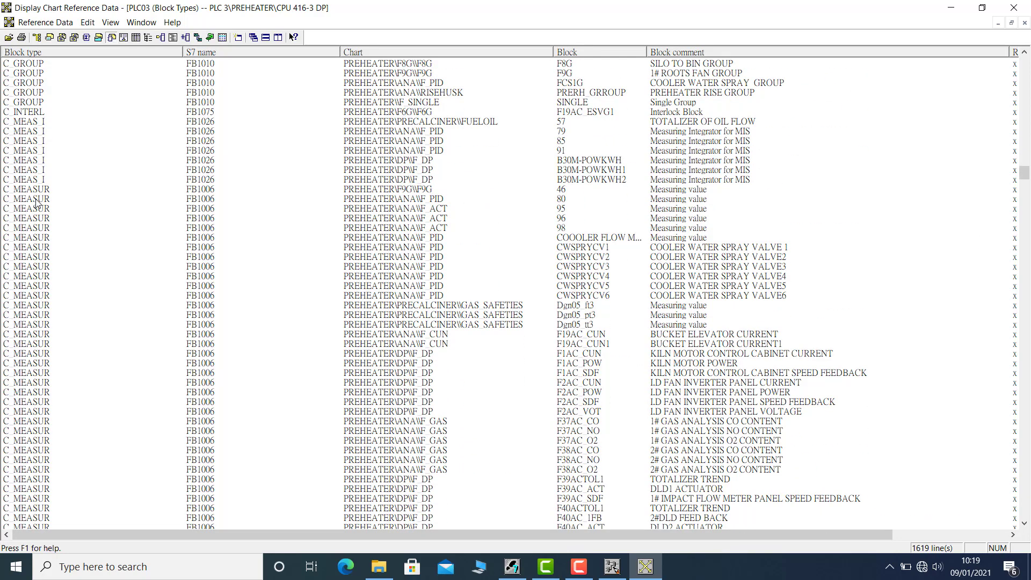
- Export the Block Types list to the Desktop as CSV file 'All Blocks in PLC3'
left_click(29, 24)
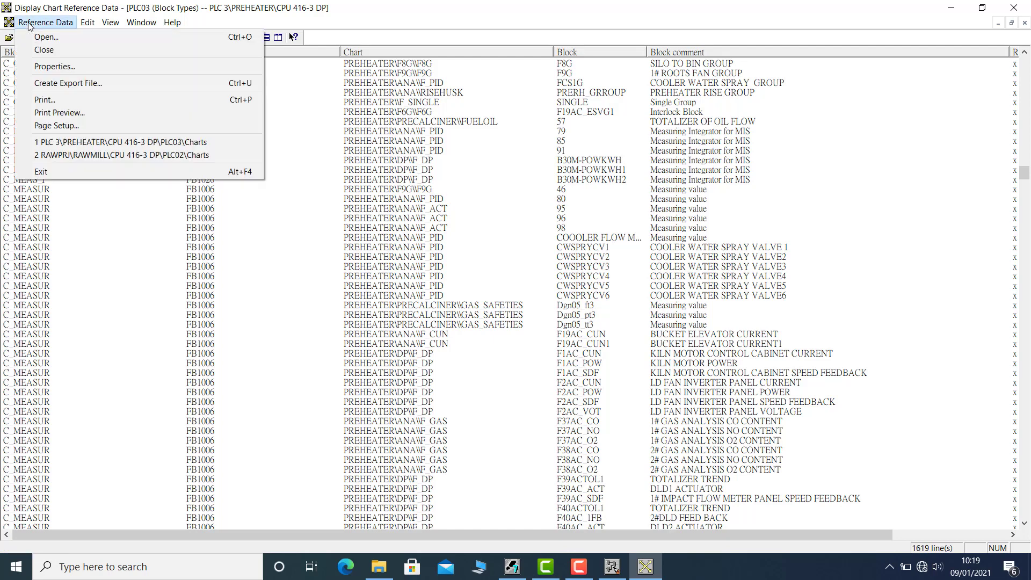
left_click(51, 86)
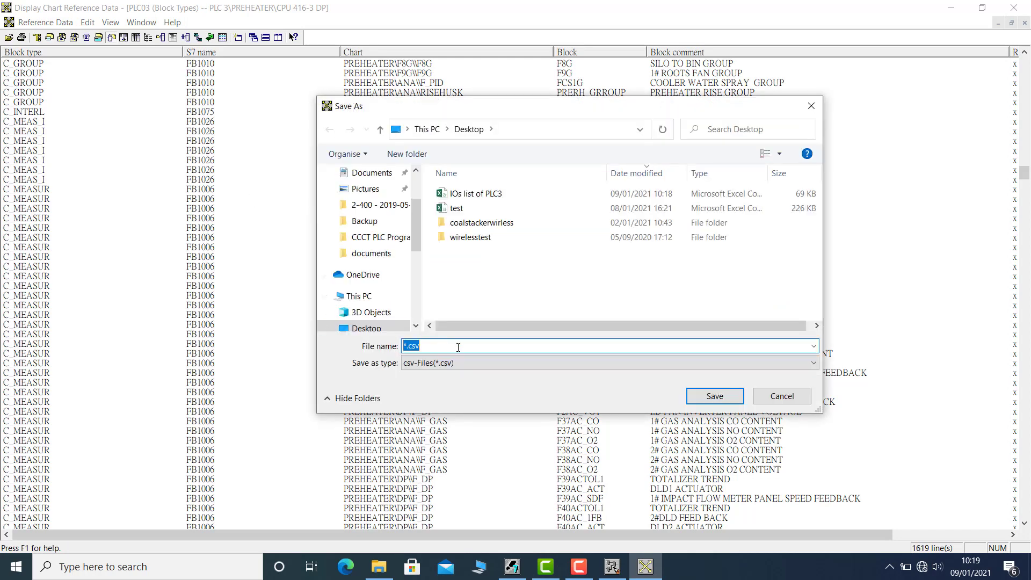
type("All Blocks in PLC3")
left_click(715, 397)
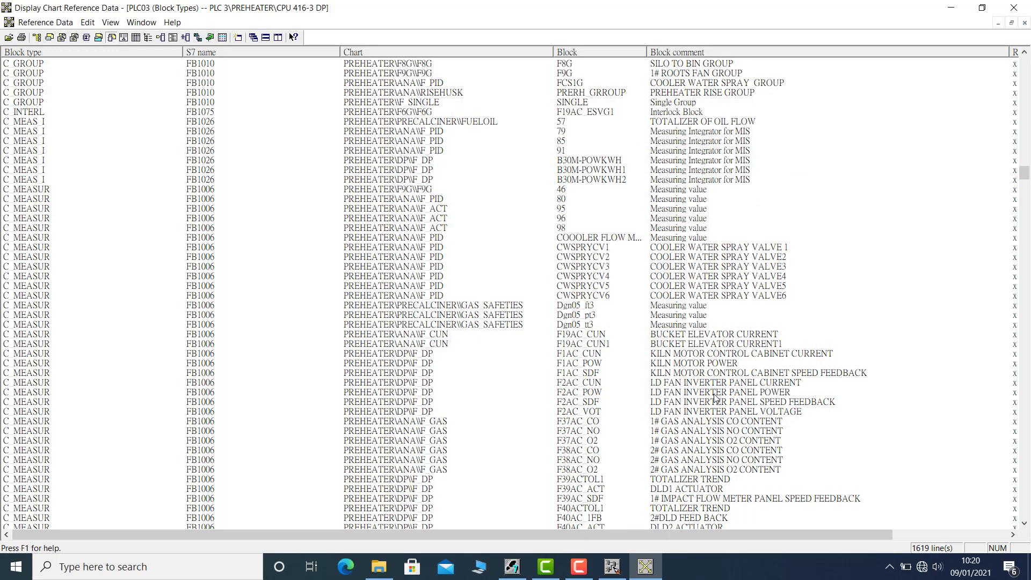
- Refresh the desktop and open the 'All Blocks in PLC3' CSV in Excel
left_click(958, 11)
left_click(971, 8)
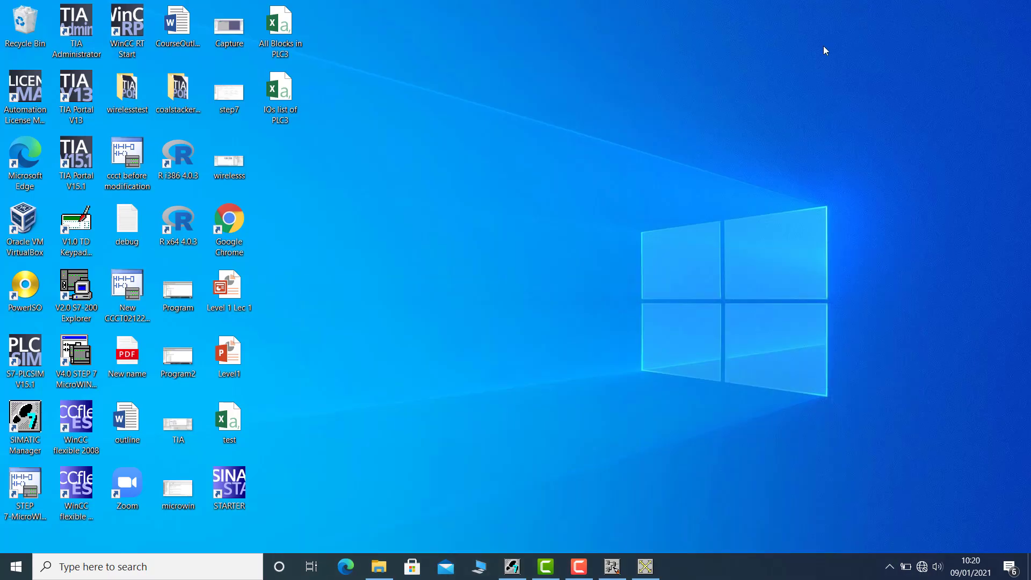
right_click(579, 186)
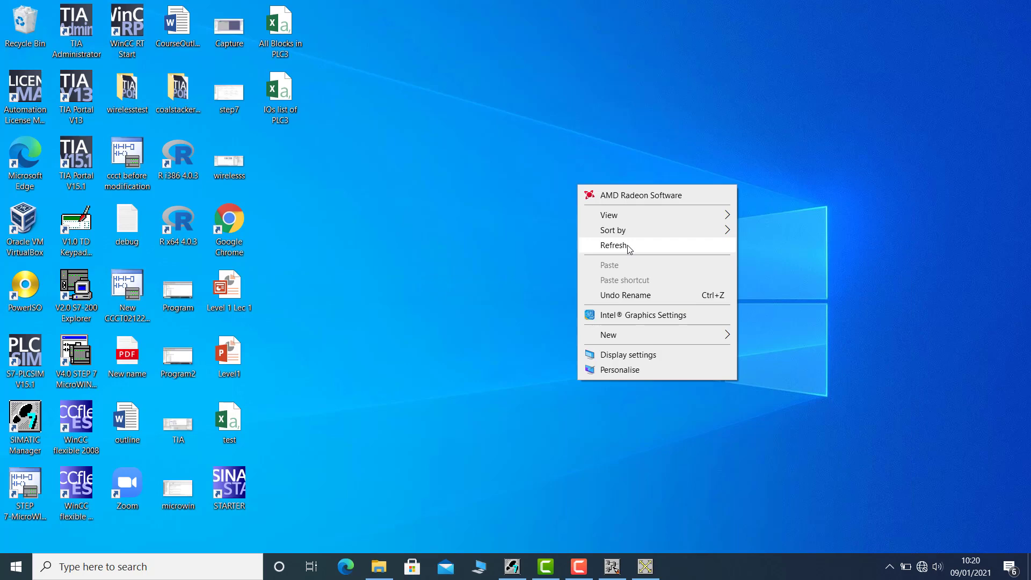
left_click(629, 246)
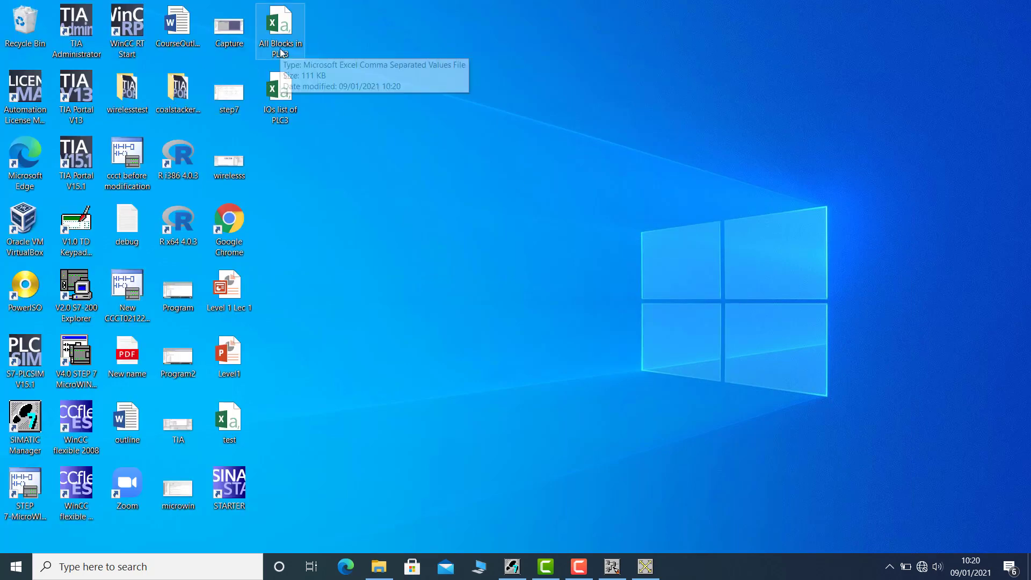
double_click(281, 52)
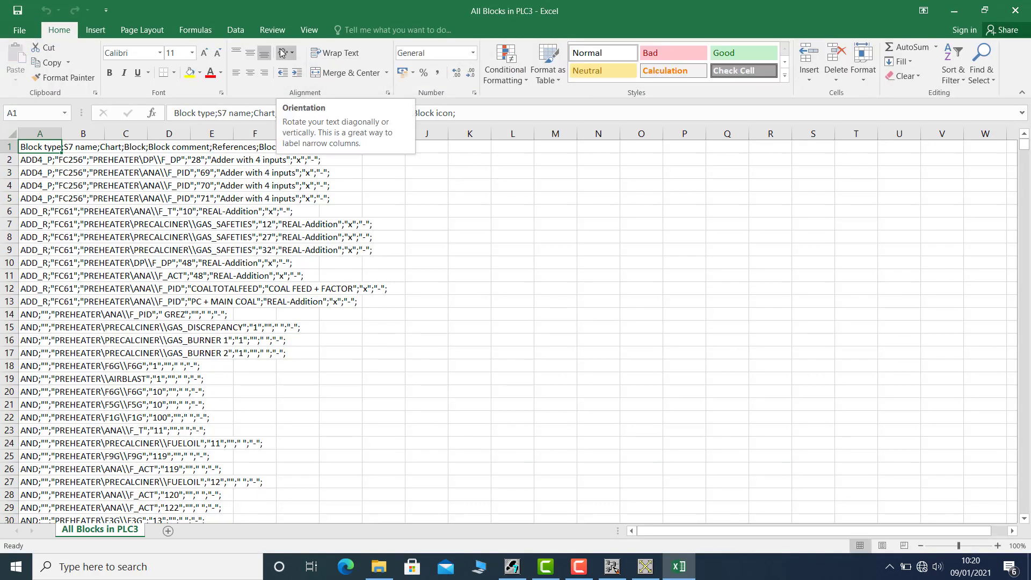
- Split column A into columns at semicolons with Text to Columns, overwriting existing cells
left_click(69, 136)
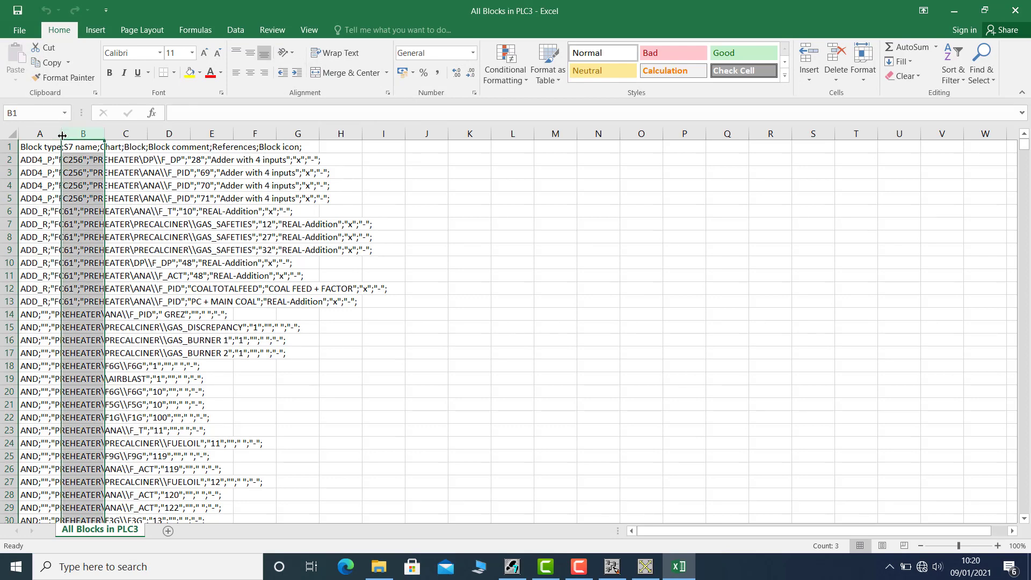
double_click(63, 136)
left_click(62, 136)
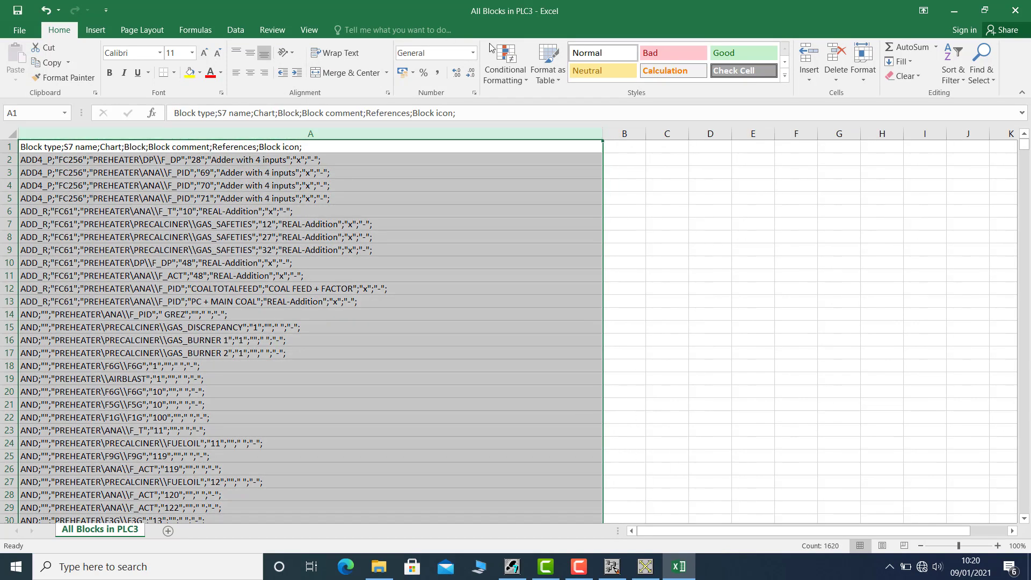
left_click(235, 32)
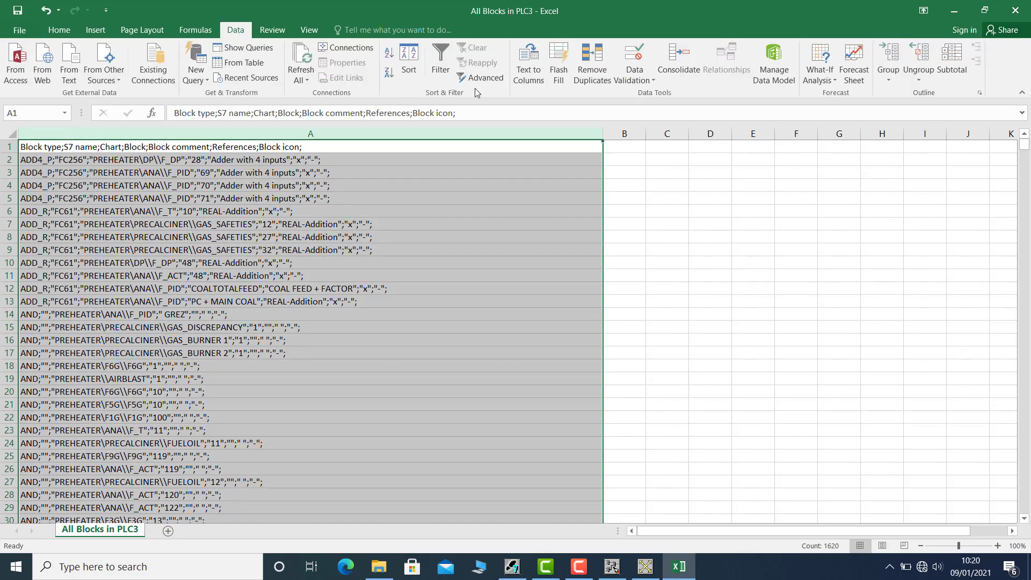
left_click(527, 81)
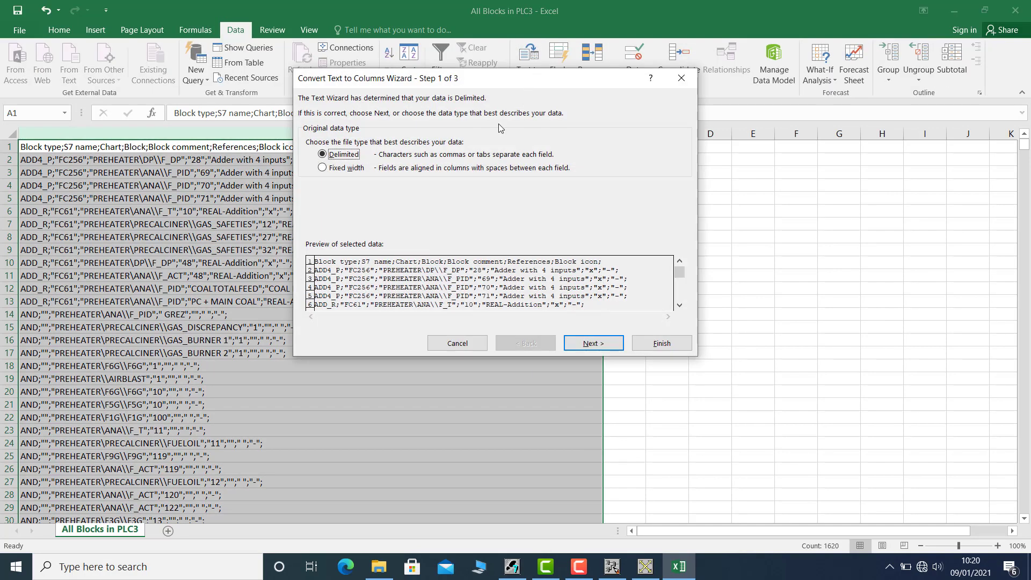
left_click(587, 346)
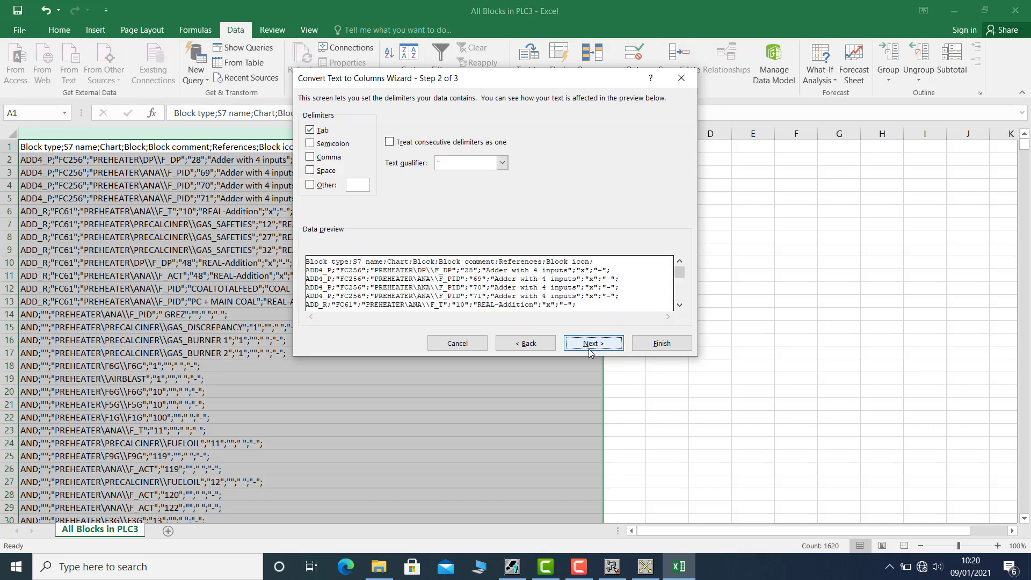
left_click(321, 143)
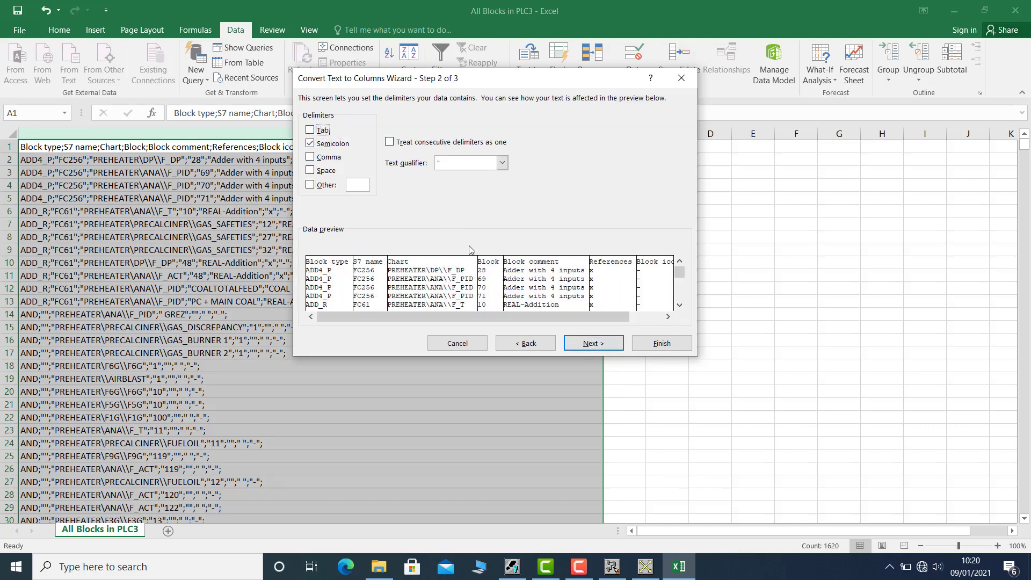
left_click(597, 344)
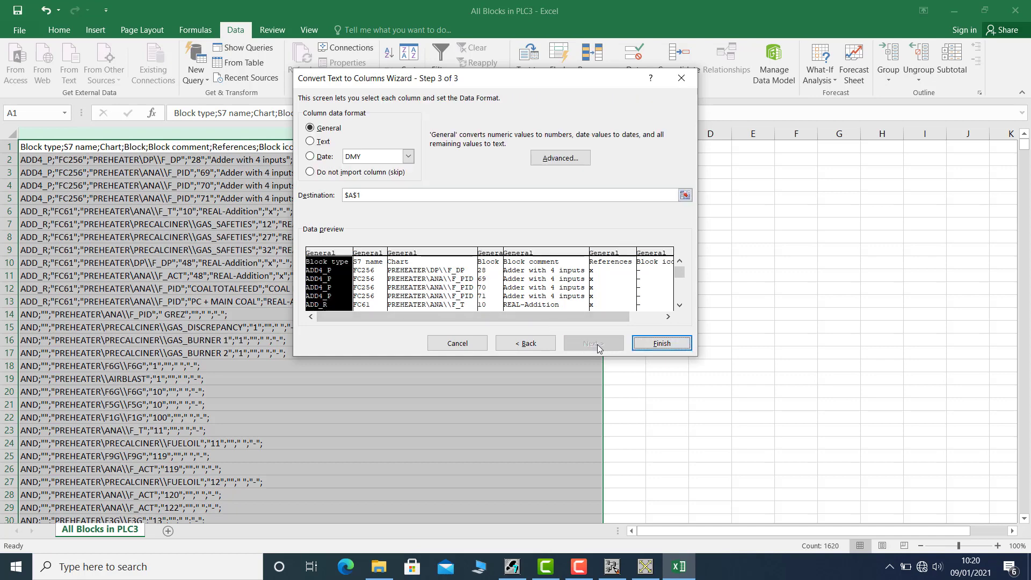
left_click(661, 345)
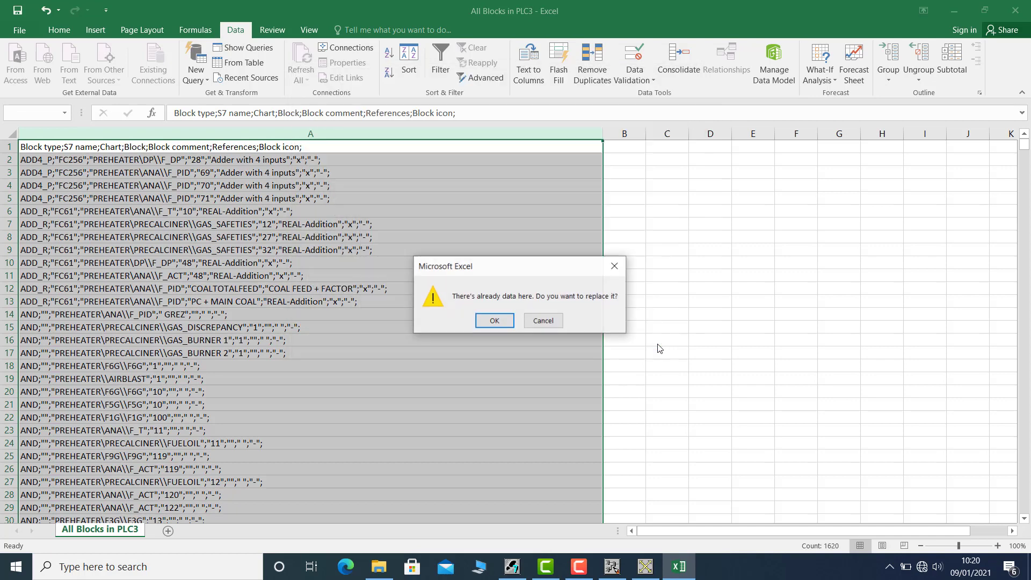
left_click(500, 323)
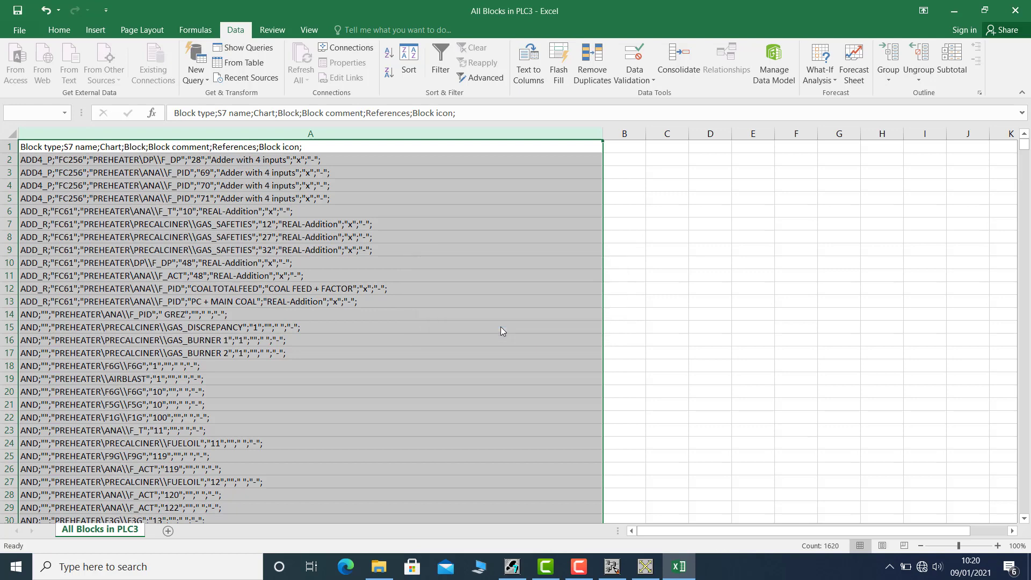
- Autofit columns A and C so Block type and full Chart paths are visible
double_click(602, 132)
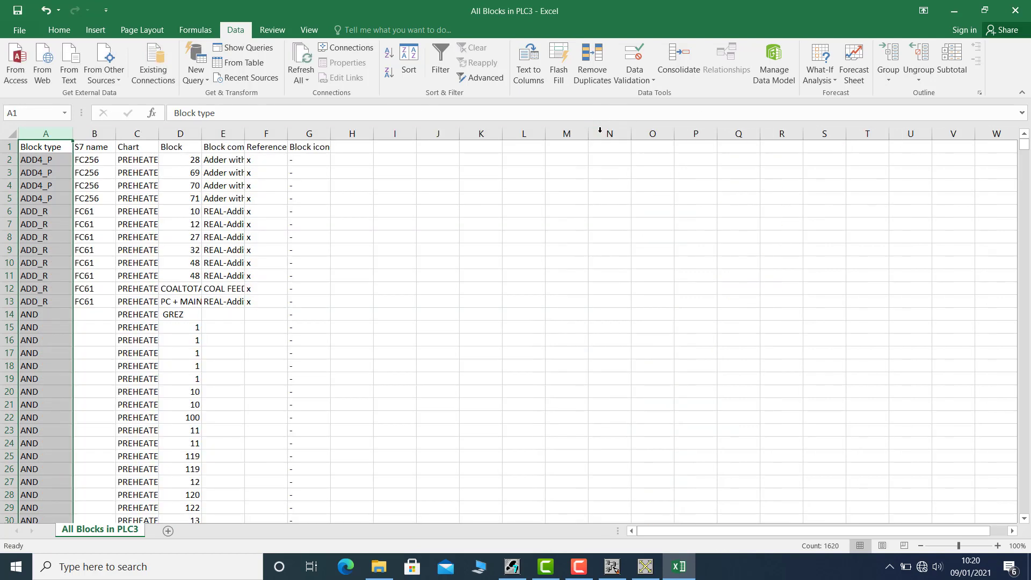
double_click(160, 132)
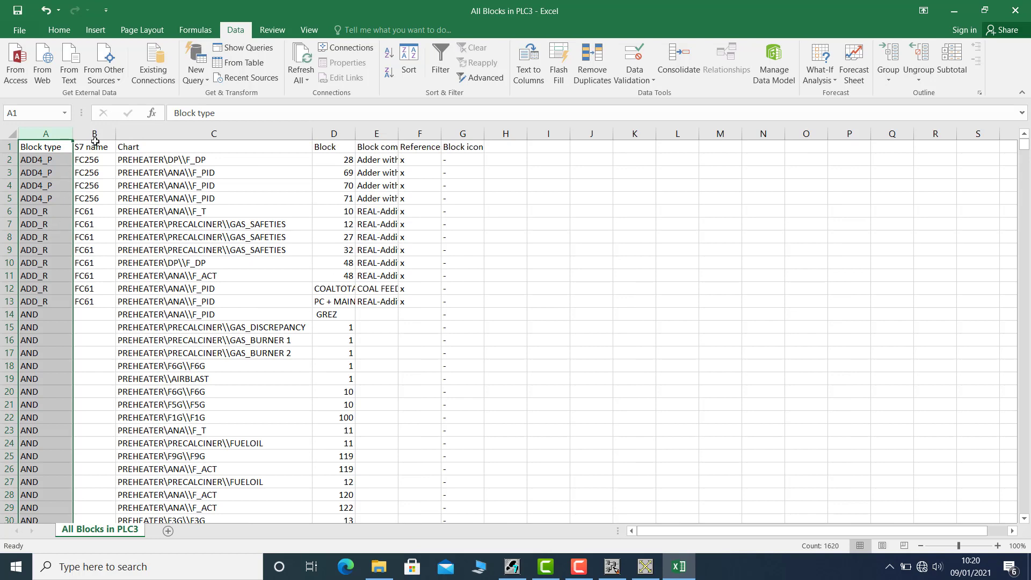
scroll(69, 261, "down", 20)
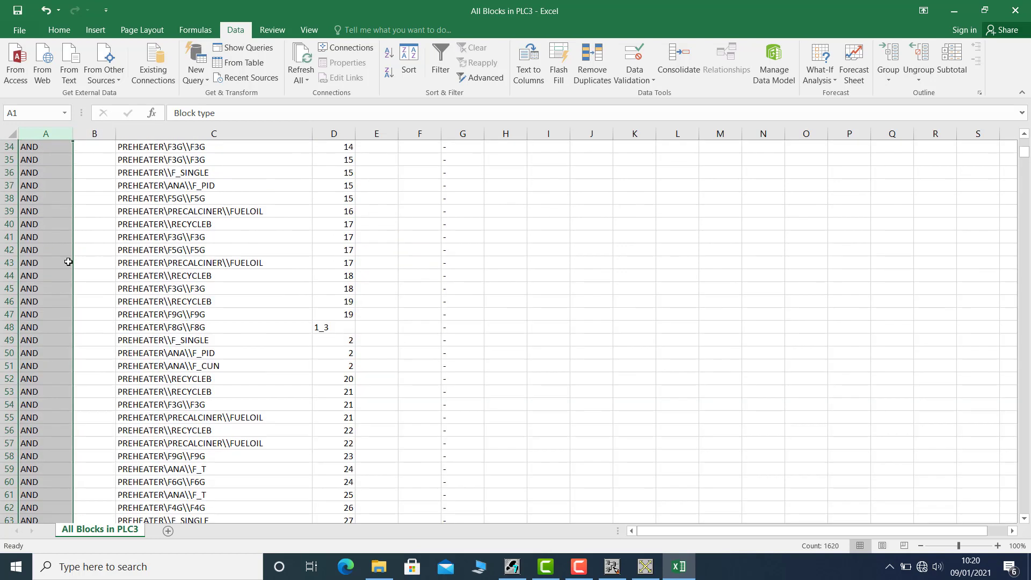
scroll(68, 261, "down", 2)
scroll(68, 261, "up", 20)
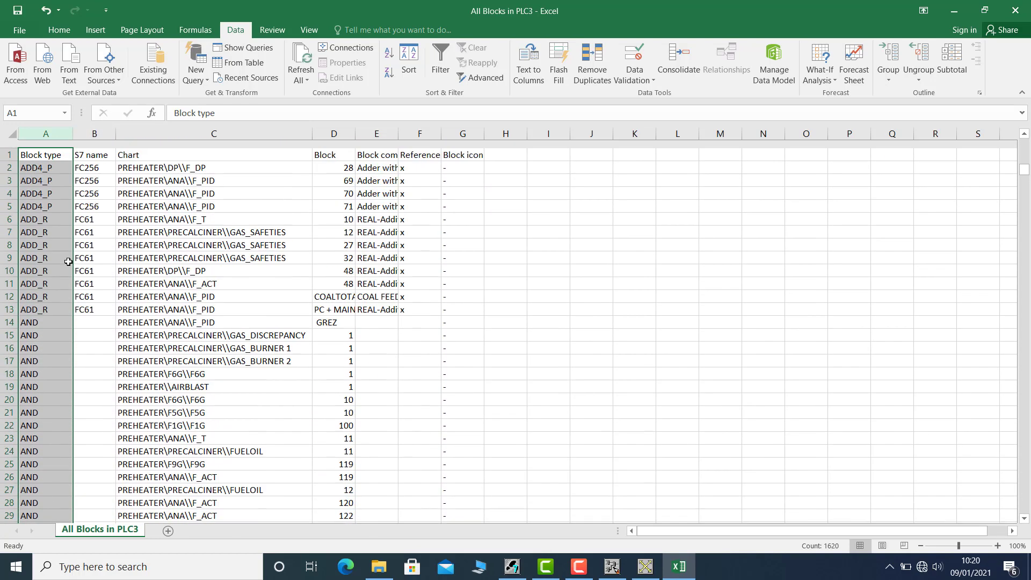
- Show the Chart Element -> Address cross-reference list (945 lines) and open the Find dialog
left_click(947, 12)
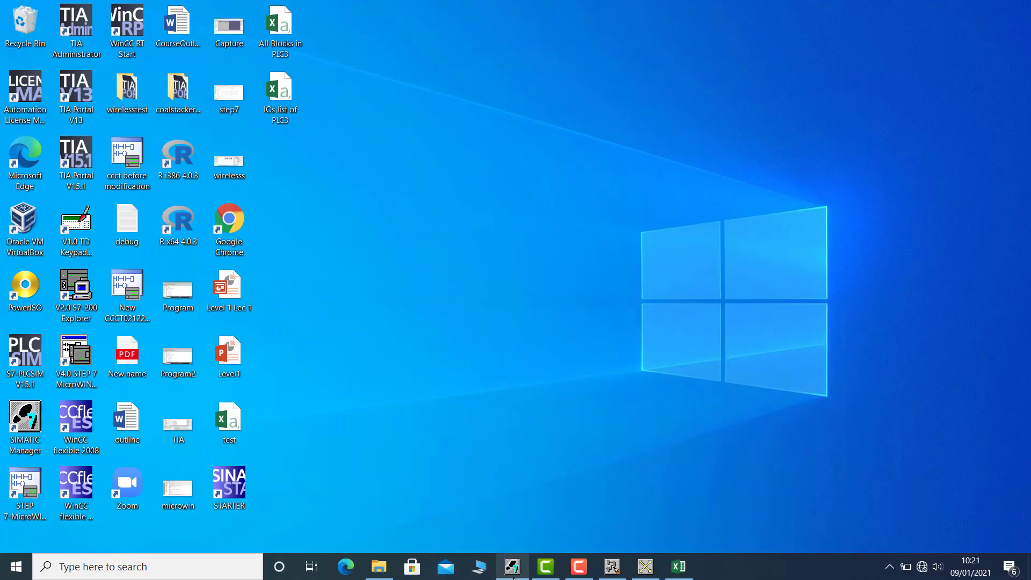
left_click(612, 572)
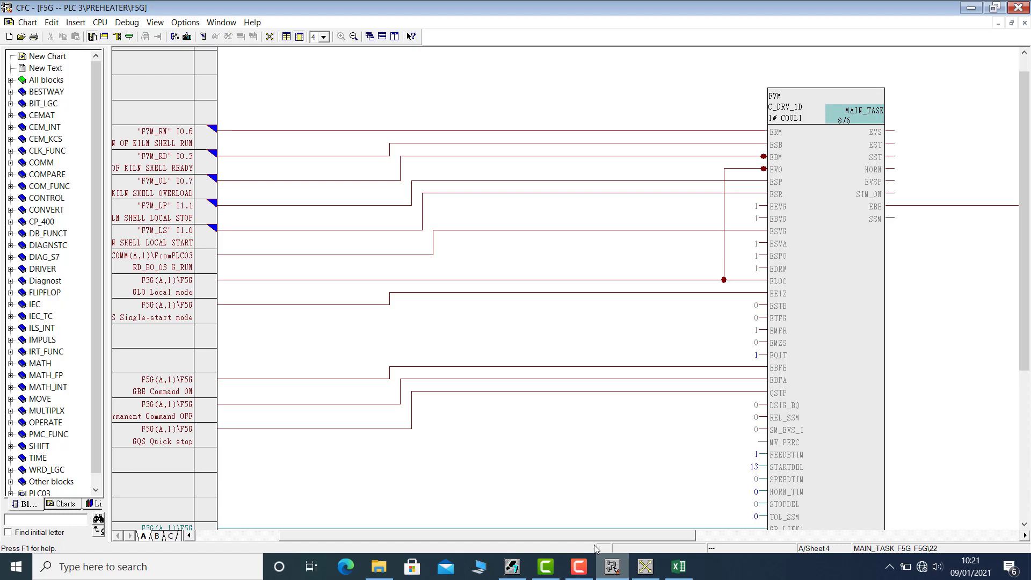
left_click(649, 569)
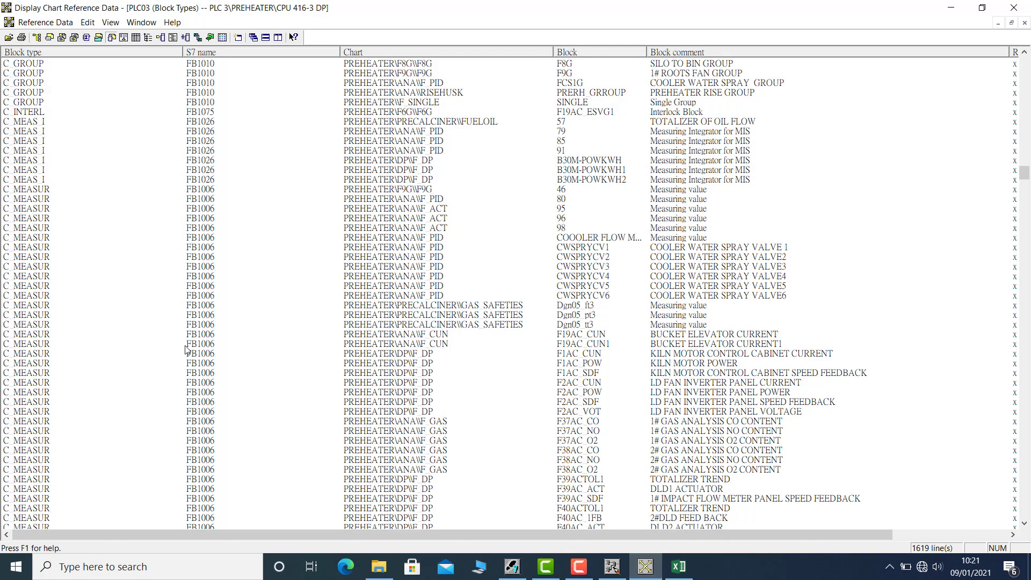
scroll(186, 349, "down", 14)
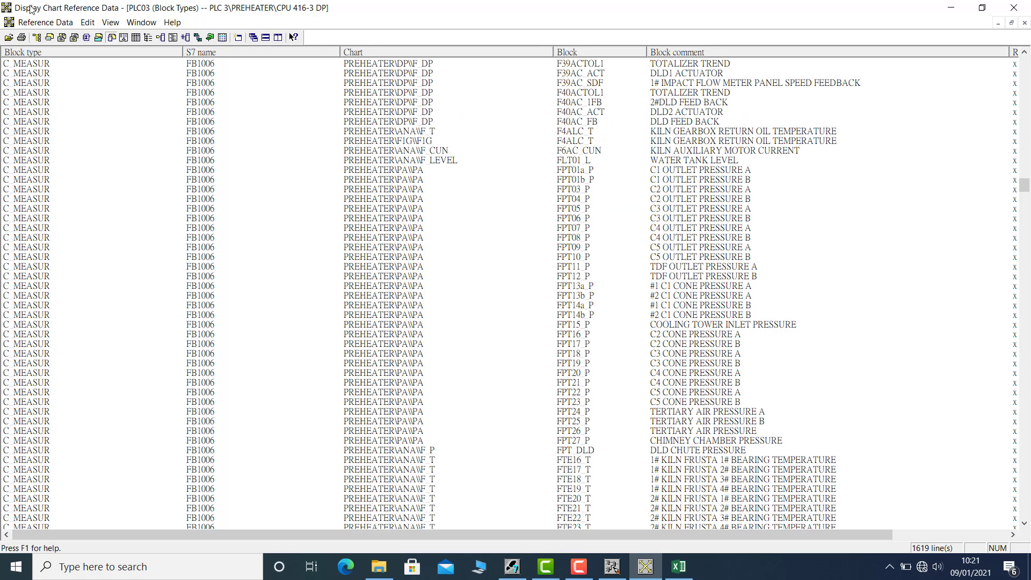
left_click(49, 38)
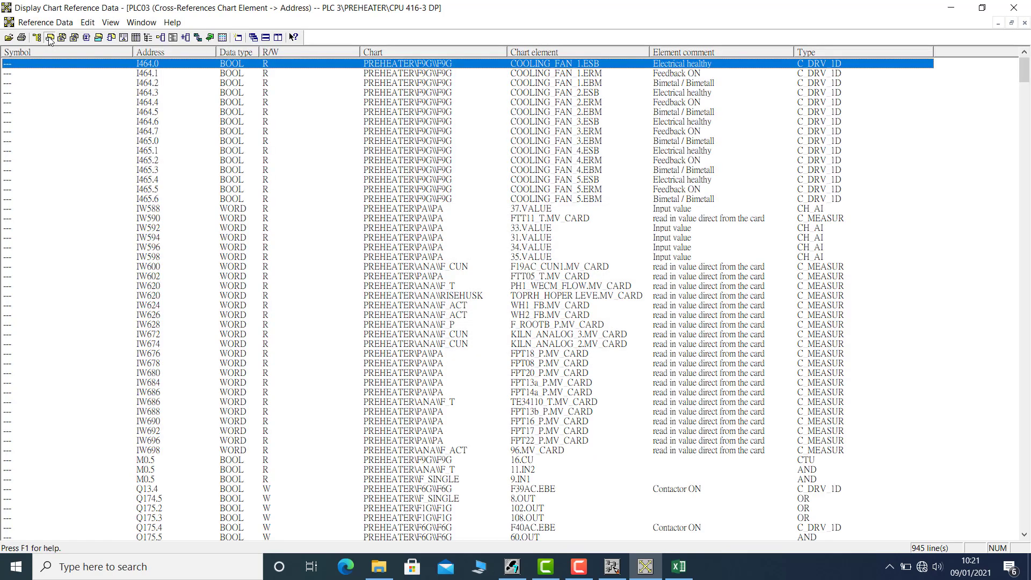
left_click(49, 38)
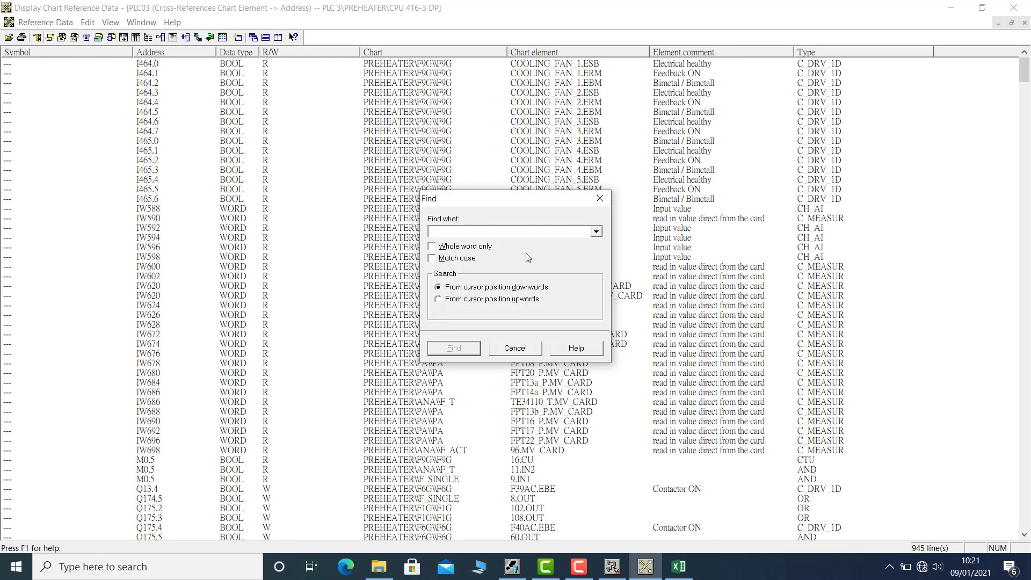
- Search downward for I10.5, locating row F23M_RN in chart F6G, and open its context menu
type("I10.5")
left_click(481, 290)
left_click(455, 350)
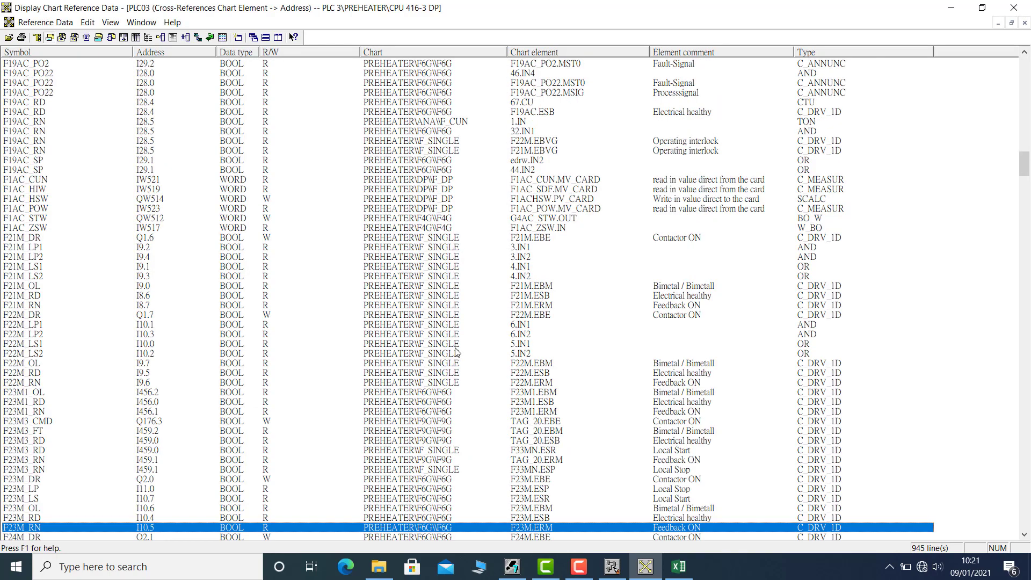
scroll(179, 423, "down", 7)
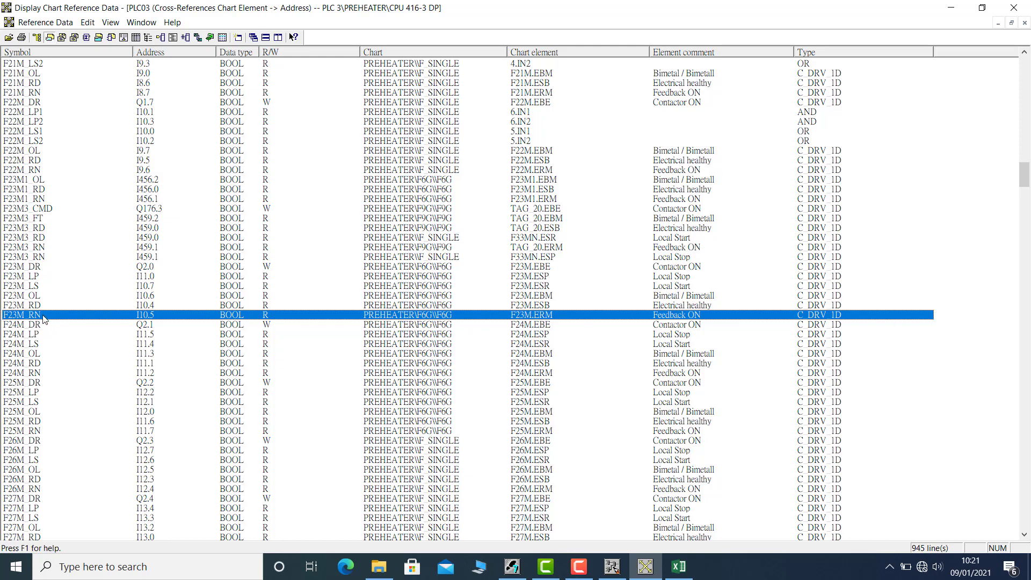
right_click(43, 318)
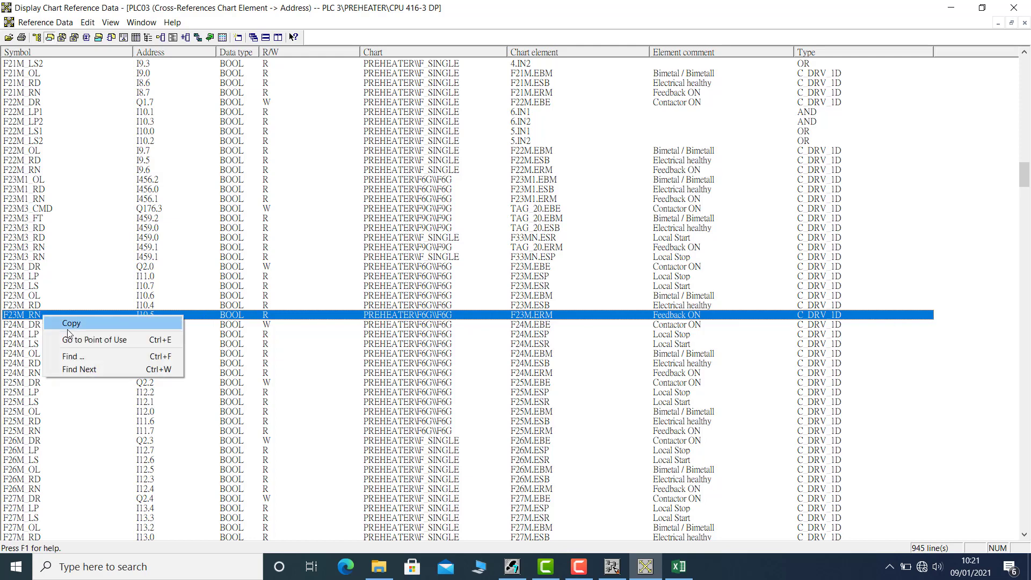
- Go to F23M_RN's point of use: chart PREHEATER\F6G sheet 6, block F23M
left_click(83, 343)
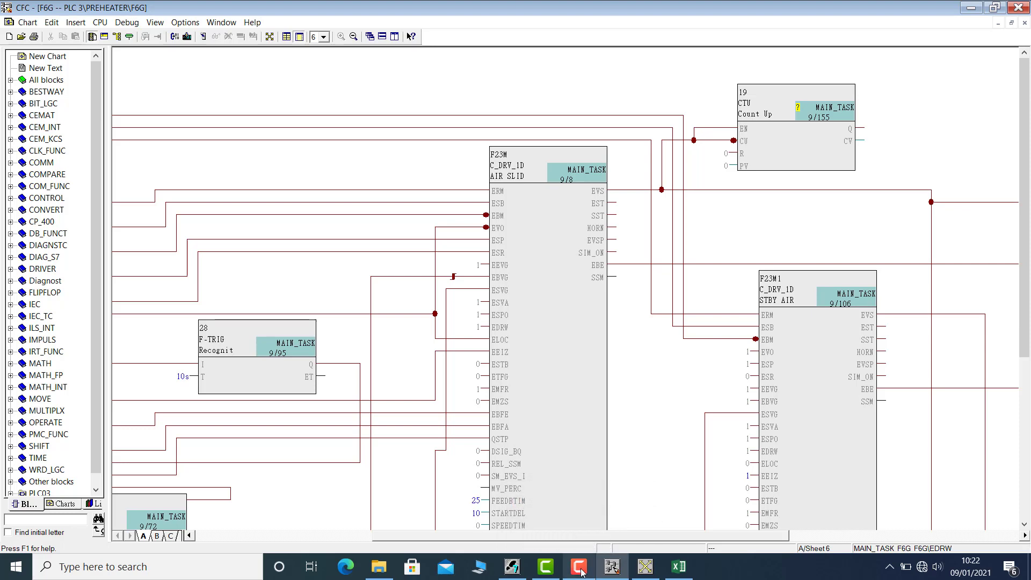
mouse_move(582, 572)
left_click(588, 517)
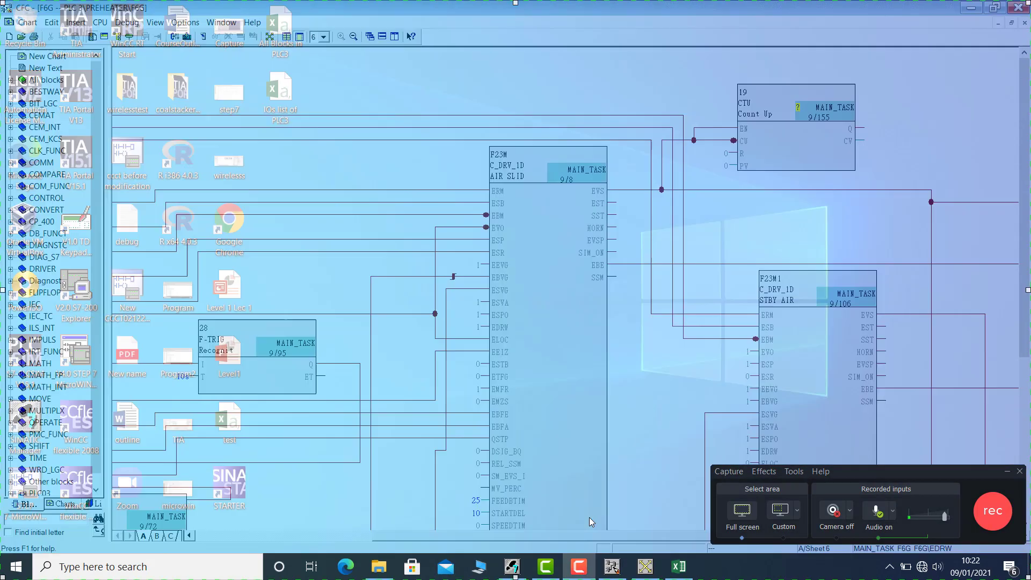